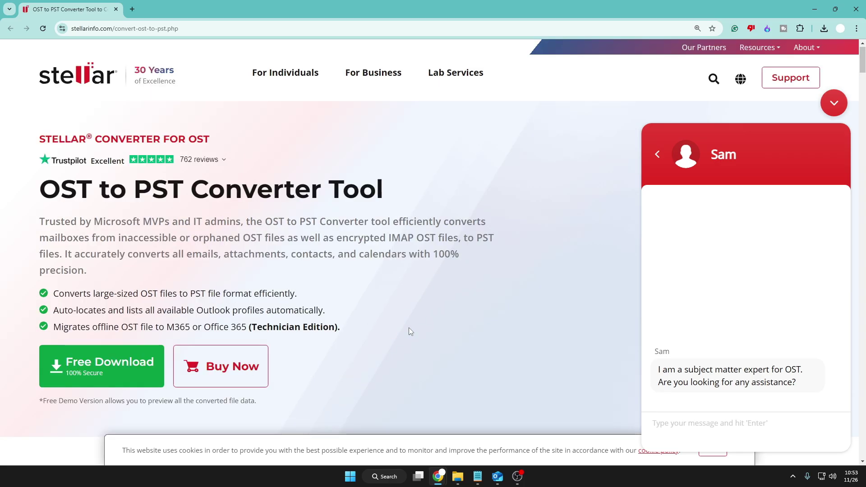
# - Read the Stellar Converter for OST heading, Trustpilot rating and description paragraph on the page
pyautogui.moveTo(41, 137); pyautogui.dragTo(211, 148)
pyautogui.moveTo(202, 159)
pyautogui.moveTo(37, 187); pyautogui.dragTo(162, 188)
pyautogui.click(170, 184)
pyautogui.moveTo(46, 188); pyautogui.dragTo(384, 190)
pyautogui.scroll(-1, 142, 217)
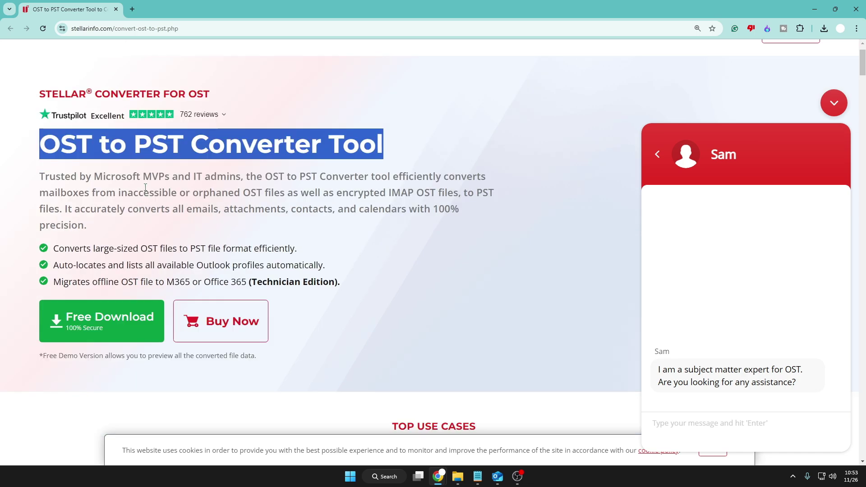
pyautogui.moveTo(36, 180); pyautogui.dragTo(381, 221)
pyautogui.click(433, 226)
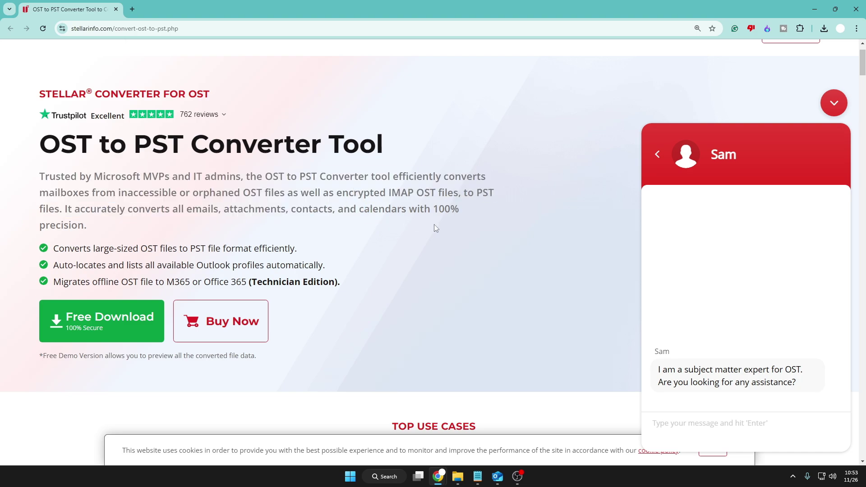
# - Read the feature bullets, including auto-locating Outlook profiles
pyautogui.scroll(-1, 243, 253)
pyautogui.moveTo(72, 206); pyautogui.dragTo(274, 203)
pyautogui.moveTo(54, 220); pyautogui.dragTo(315, 220)
pyautogui.scroll(-3, 318, 222)
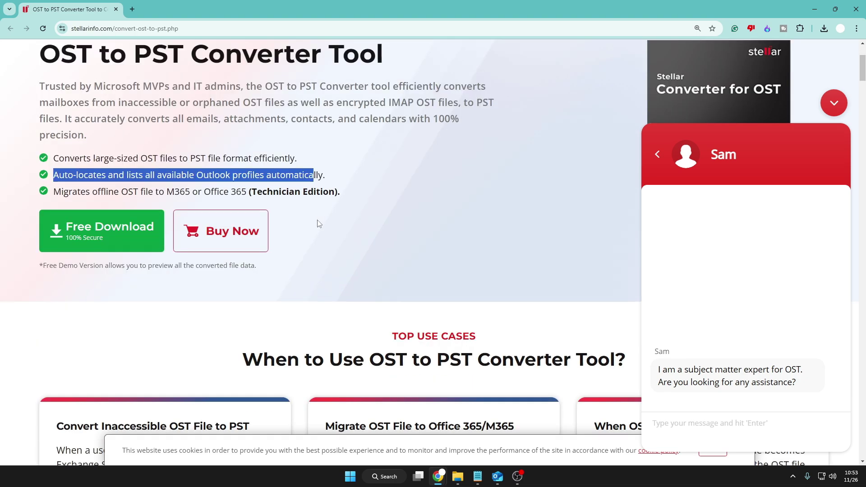
pyautogui.click(323, 238)
pyautogui.scroll(-5, 323, 238)
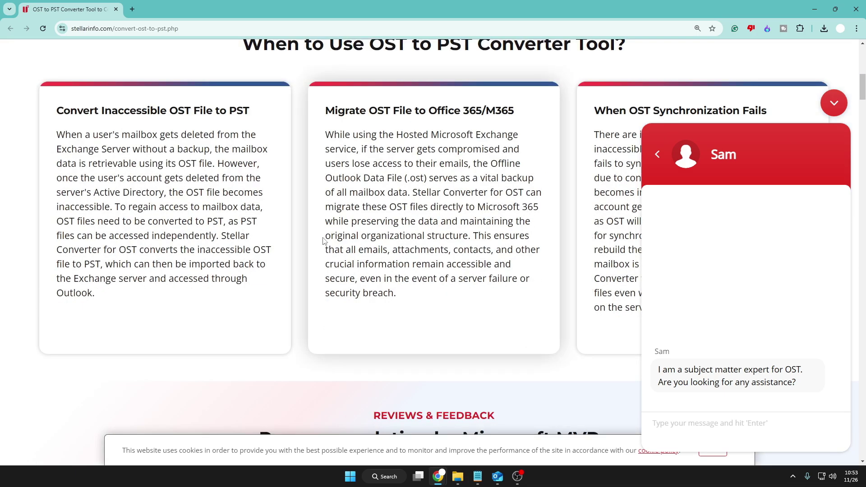
pyautogui.scroll(10, 321, 242)
# - Collapse the chat window and show Chrome's recent downloads to confirm the installer finished
pyautogui.click(658, 154)
pyautogui.scroll(-2, 660, 160)
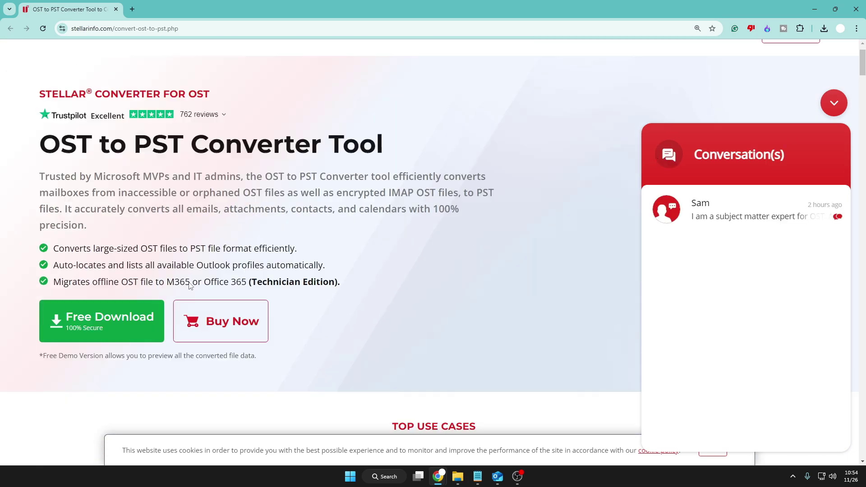
pyautogui.click(834, 103)
pyautogui.click(824, 28)
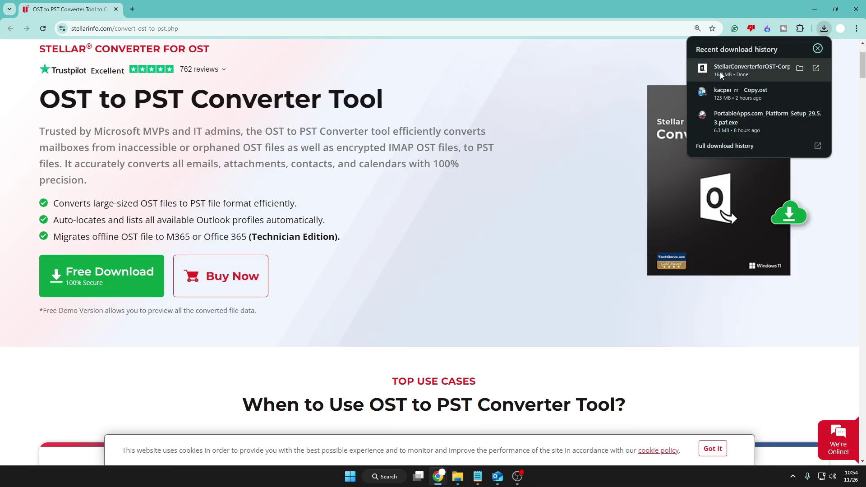
# - Install Stellar Converter for OST in English with default folders and desktop shortcut, then launch it
pyautogui.click(734, 72)
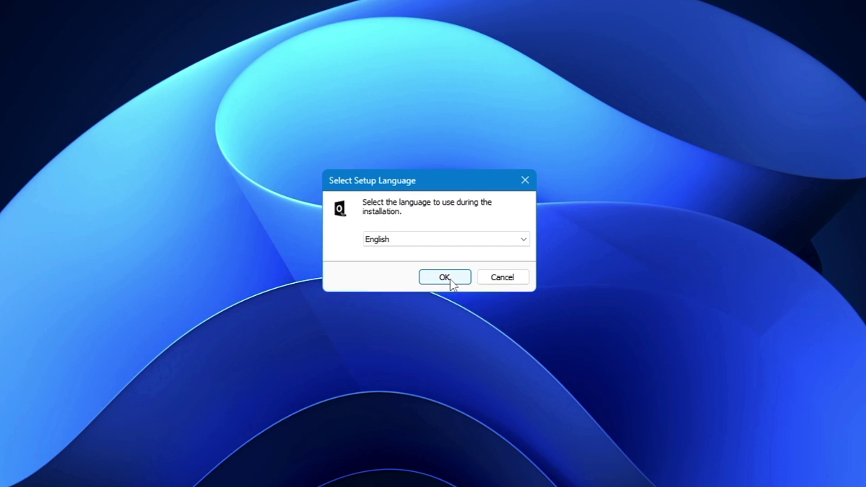
pyautogui.click(450, 280)
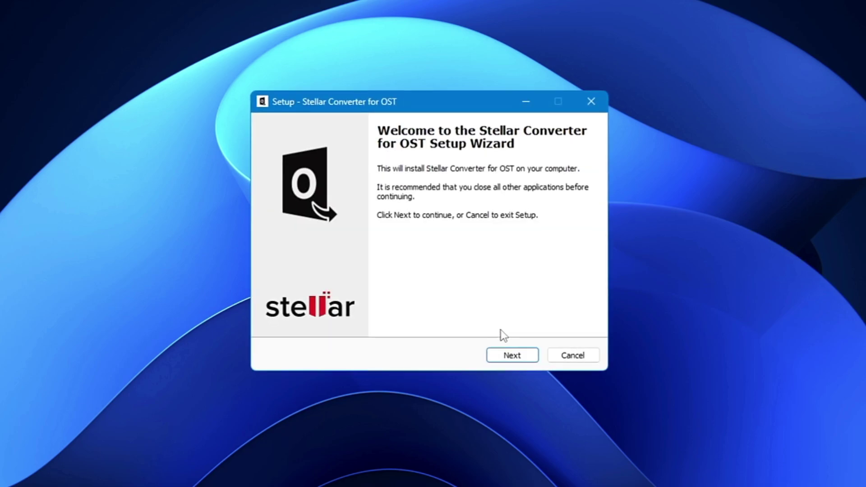
pyautogui.click(513, 356)
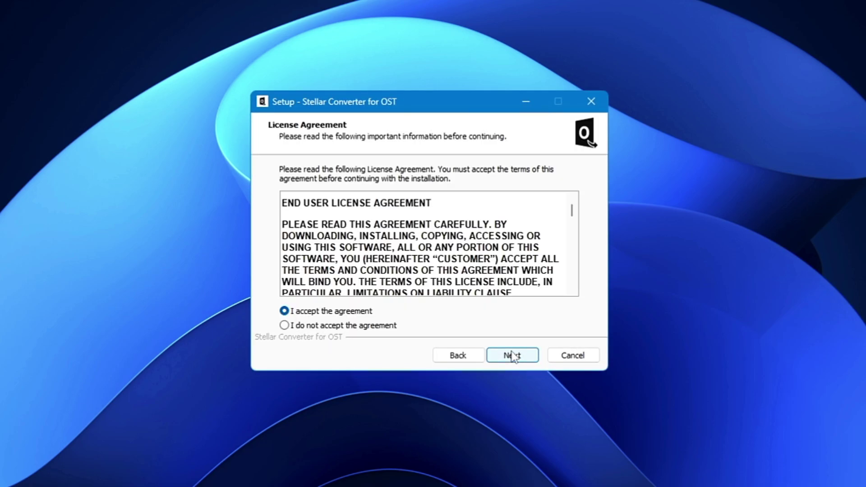
pyautogui.click(513, 355)
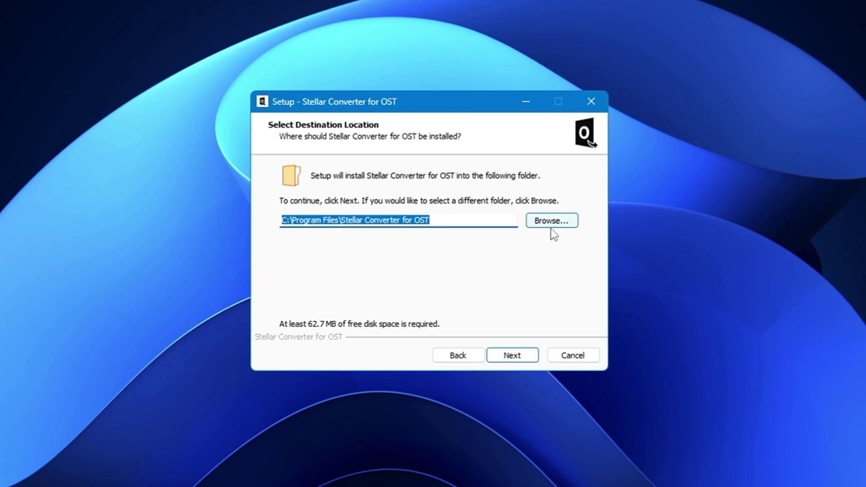
pyautogui.click(513, 357)
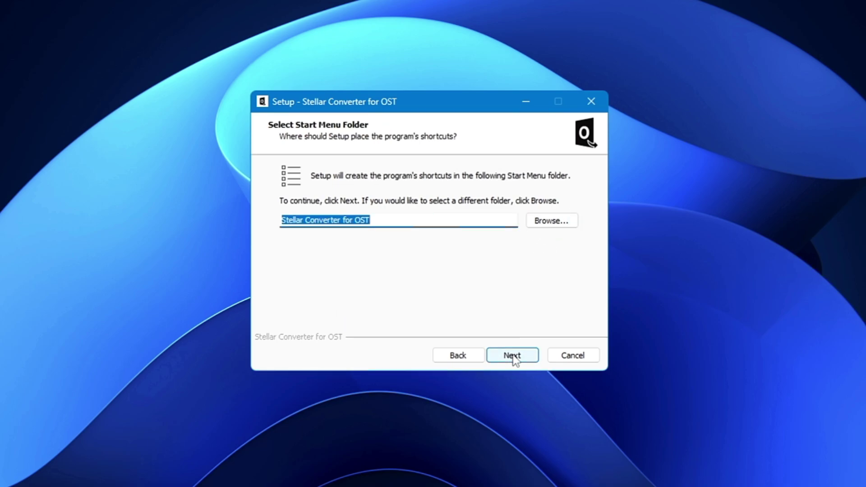
pyautogui.click(513, 356)
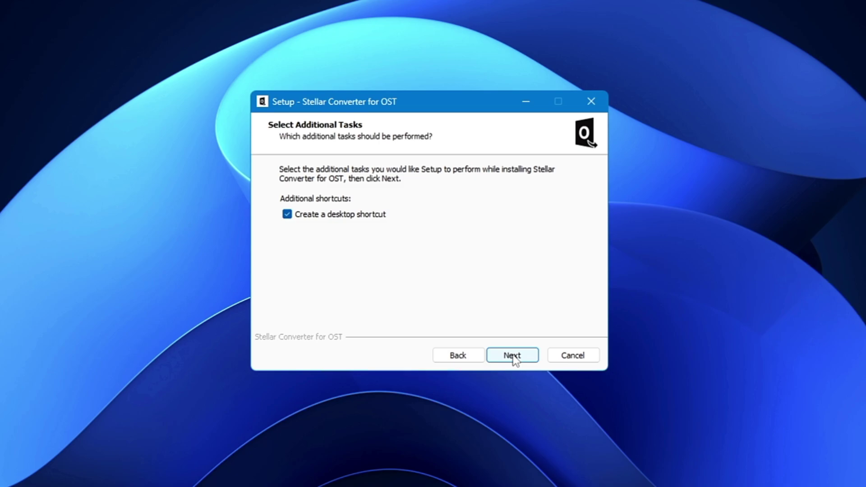
pyautogui.click(512, 357)
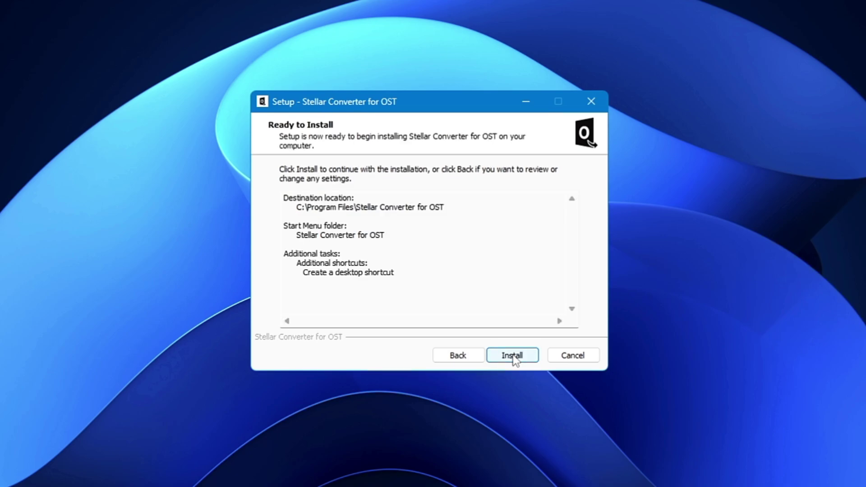
pyautogui.click(513, 356)
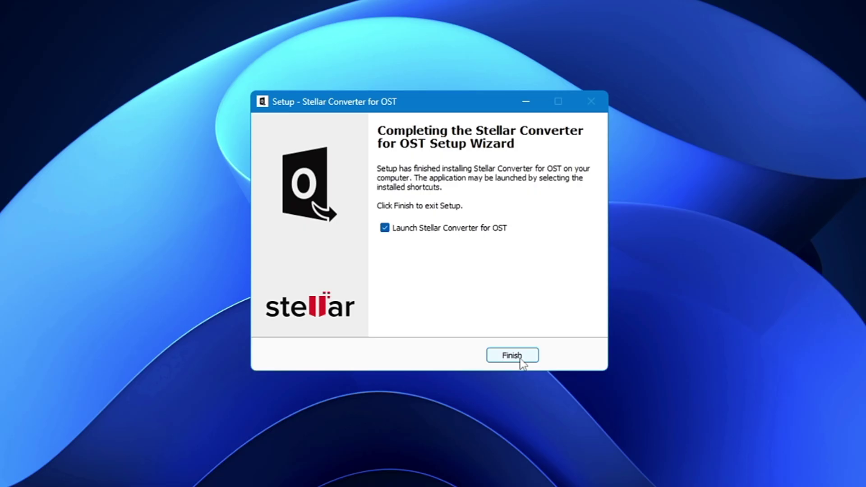
pyautogui.click(514, 356)
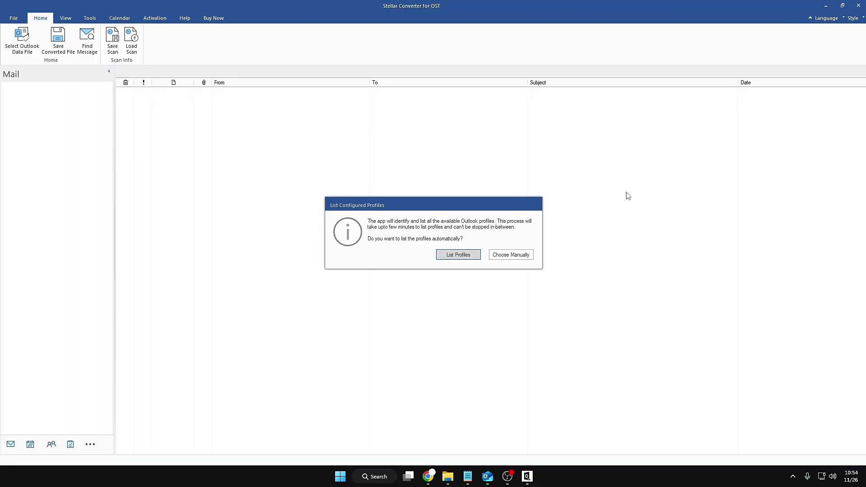
# - Let the converter list configured Outlook profiles automatically
pyautogui.moveTo(527, 477)
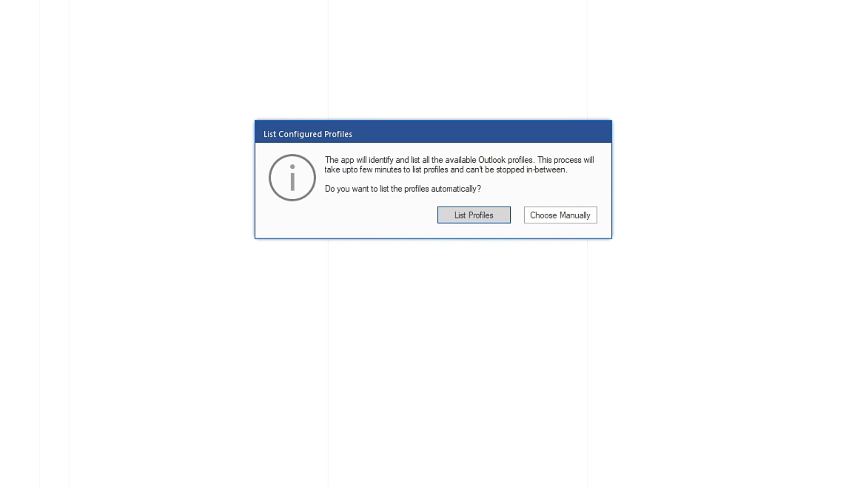
pyautogui.click(473, 220)
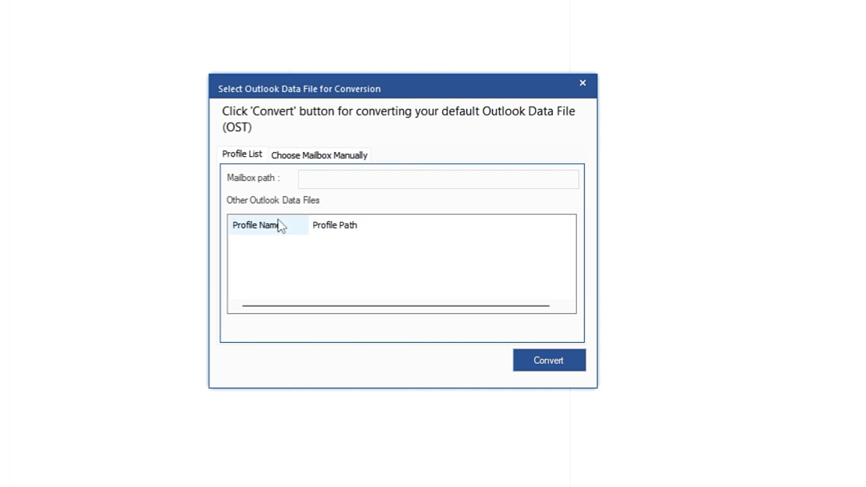
# - Manually select kacper-rr - Copy.ost from Documents, then open the OST search set to C:\
pyautogui.click(310, 158)
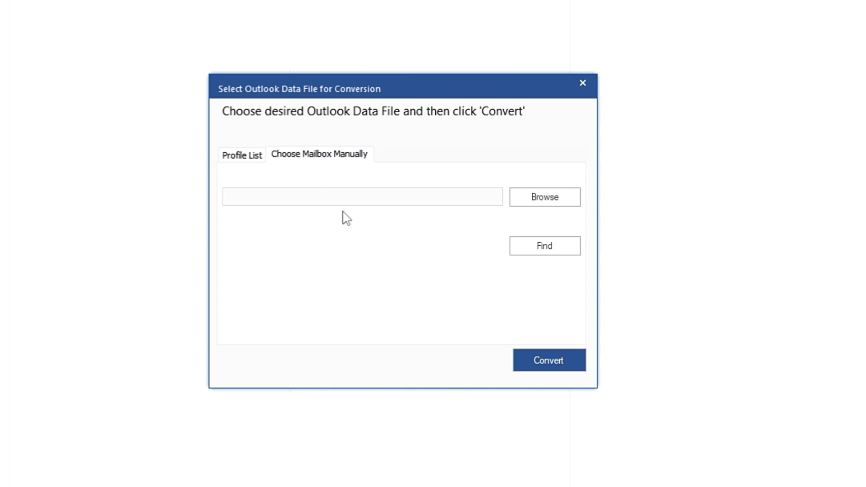
pyautogui.click(543, 201)
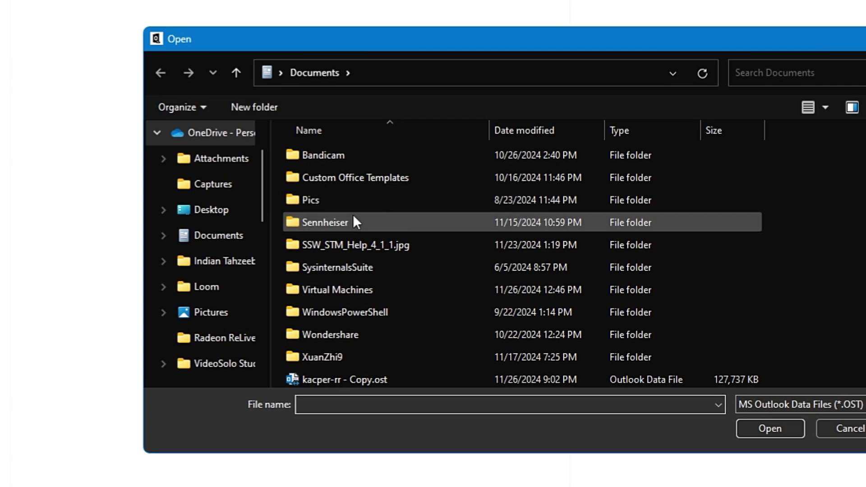
pyautogui.scroll(-3, 222, 230)
pyautogui.click(219, 219)
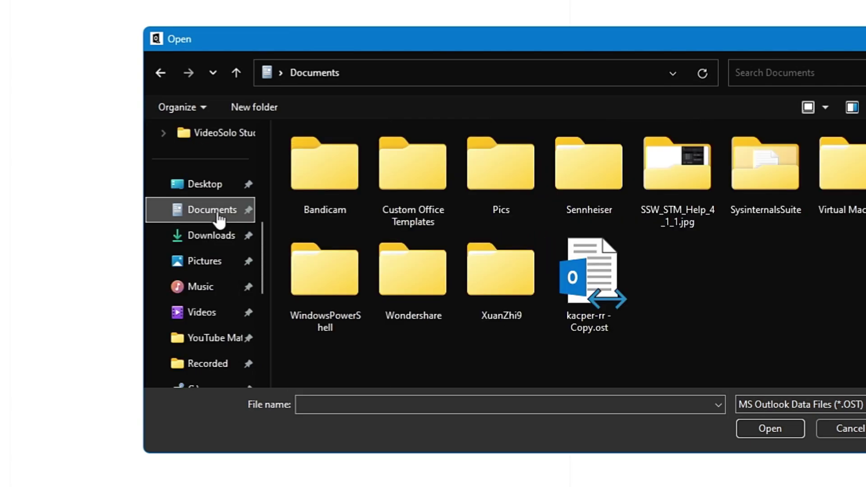
pyautogui.click(591, 289)
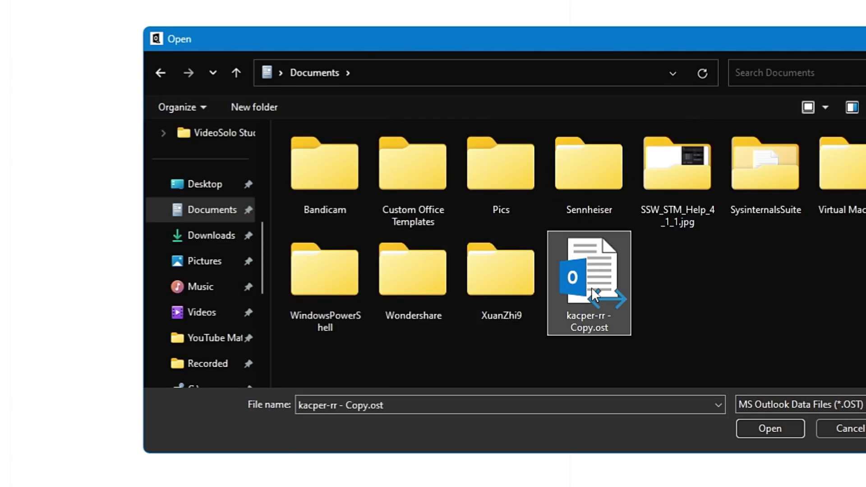
pyautogui.click(759, 428)
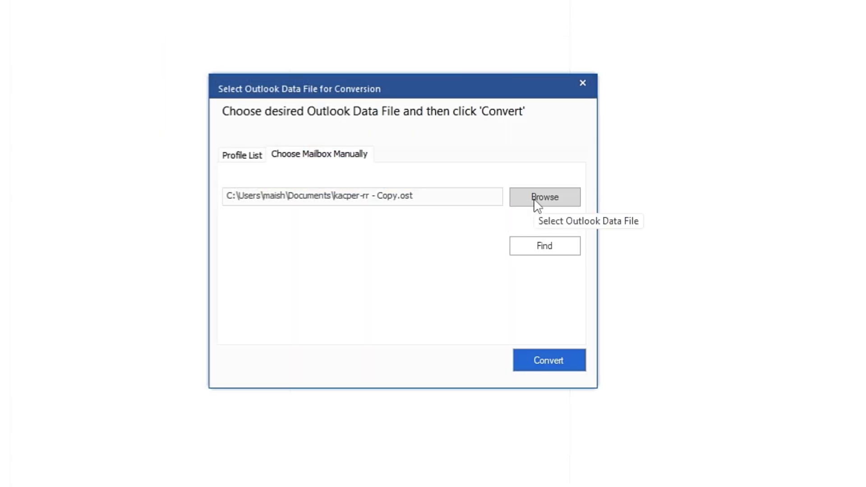
pyautogui.click(546, 247)
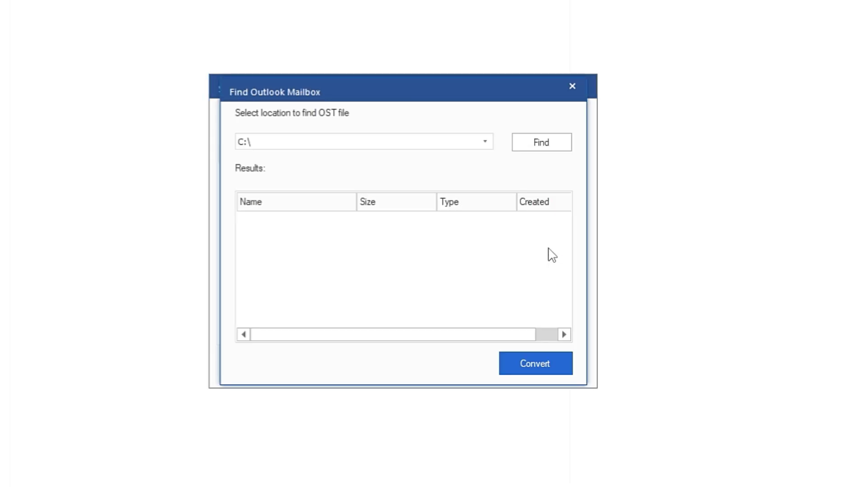
# - Search C:\ for OST files and use the single 124.74 MB result for conversion
pyautogui.click(540, 143)
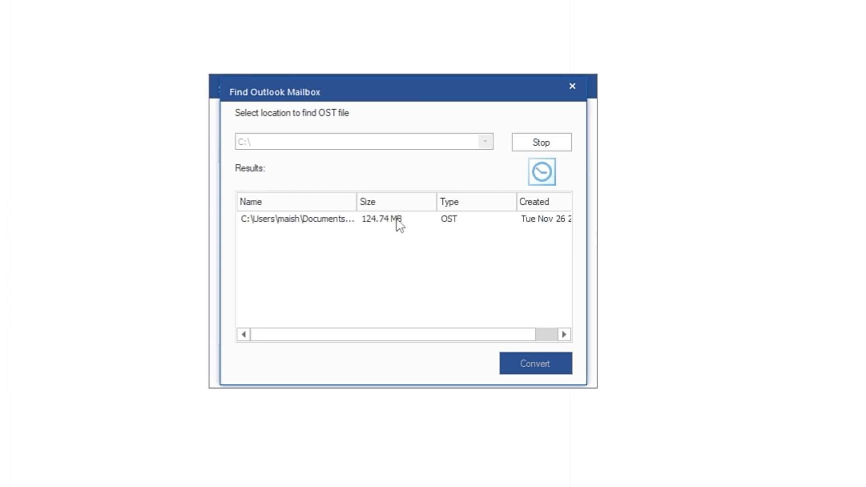
pyautogui.click(453, 225)
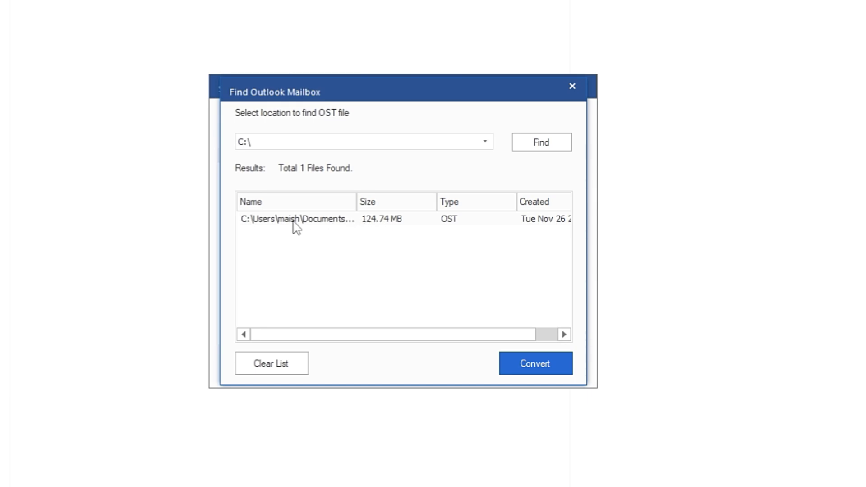
pyautogui.click(531, 365)
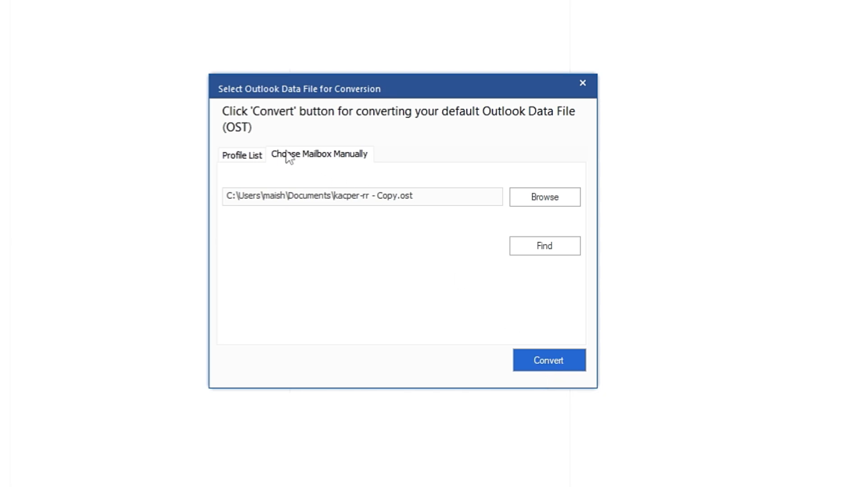
# - Convert the selected OST file and wait for the Conversion Complete notice
pyautogui.click(543, 361)
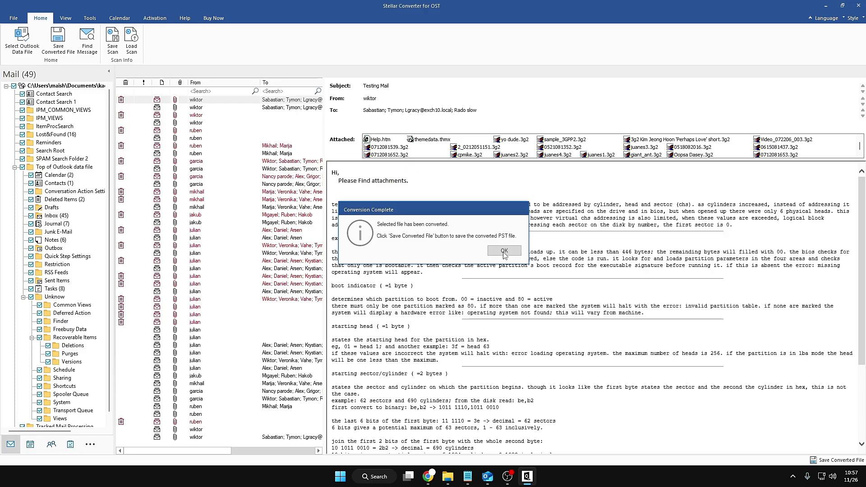
# - Dismiss the completion notice, preview the converted Calendar, then return to the mail folder tree
pyautogui.click(504, 254)
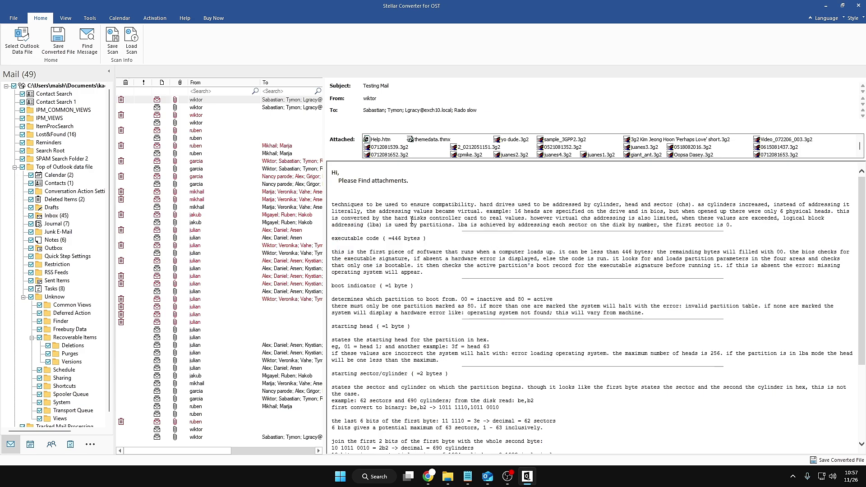
pyautogui.scroll(-4, 343, 262)
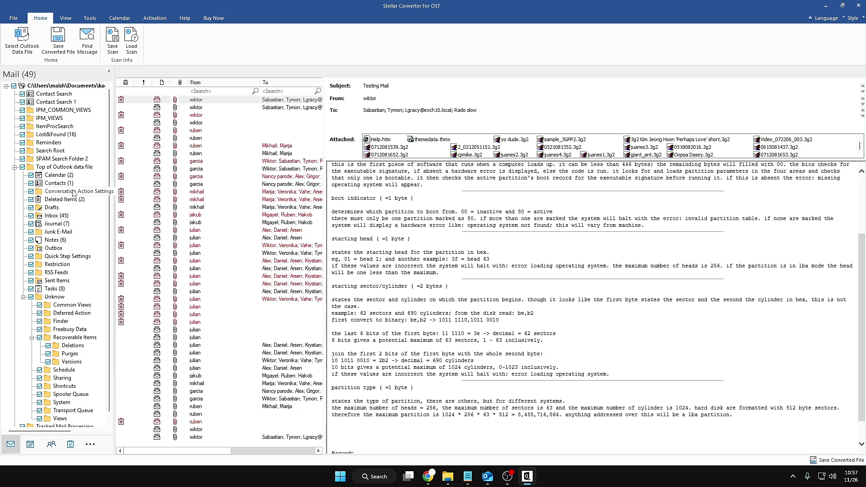
pyautogui.click(63, 176)
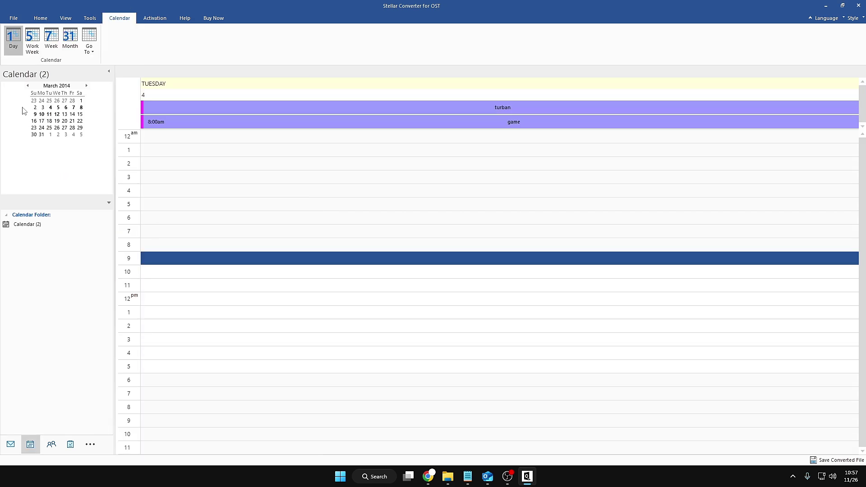
pyautogui.click(109, 71)
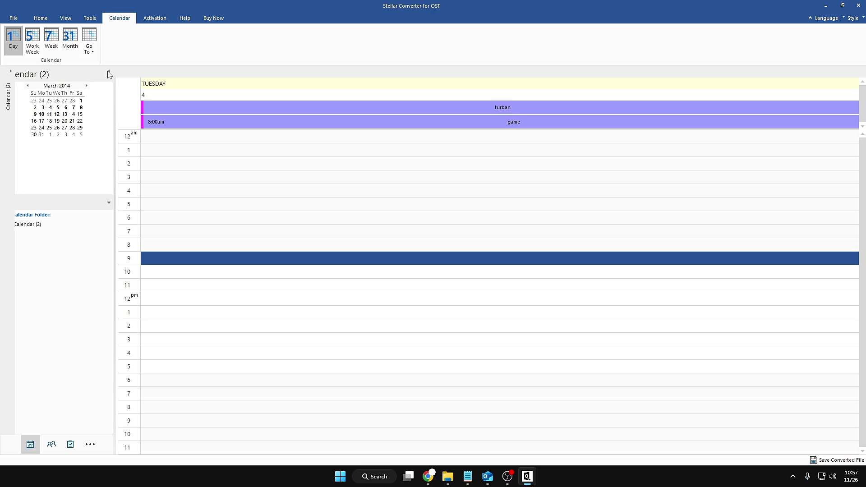
pyautogui.click(11, 73)
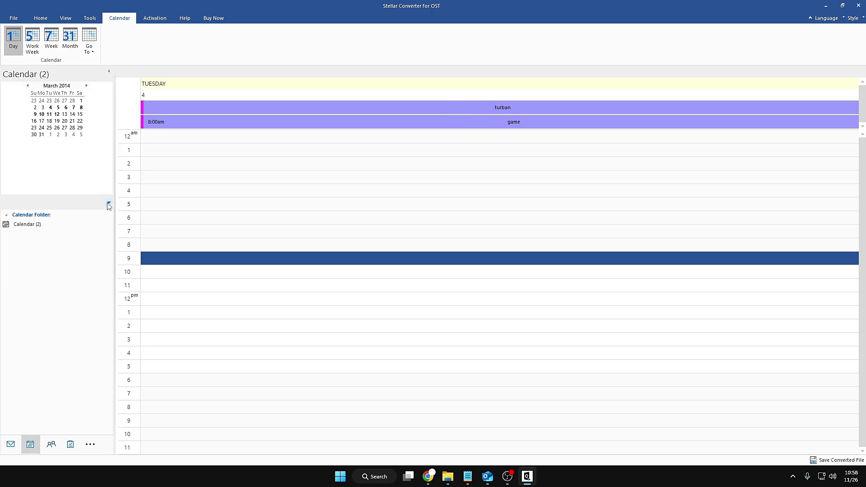
pyautogui.click(14, 18)
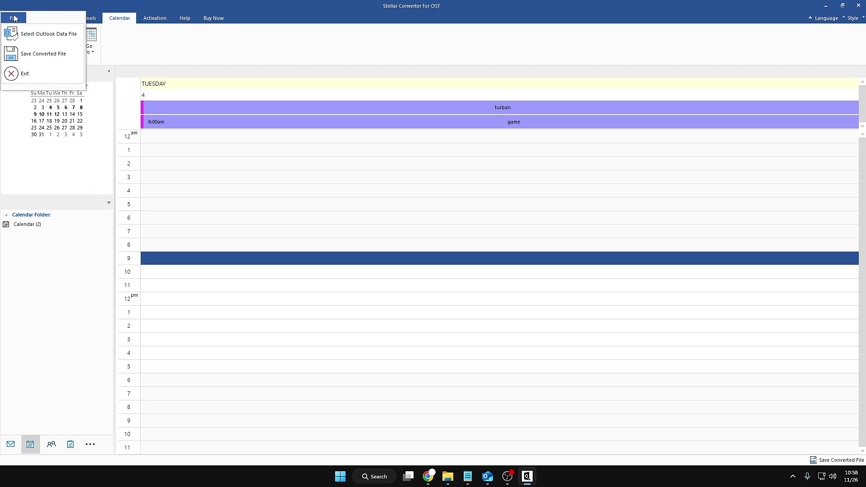
pyautogui.click(132, 58)
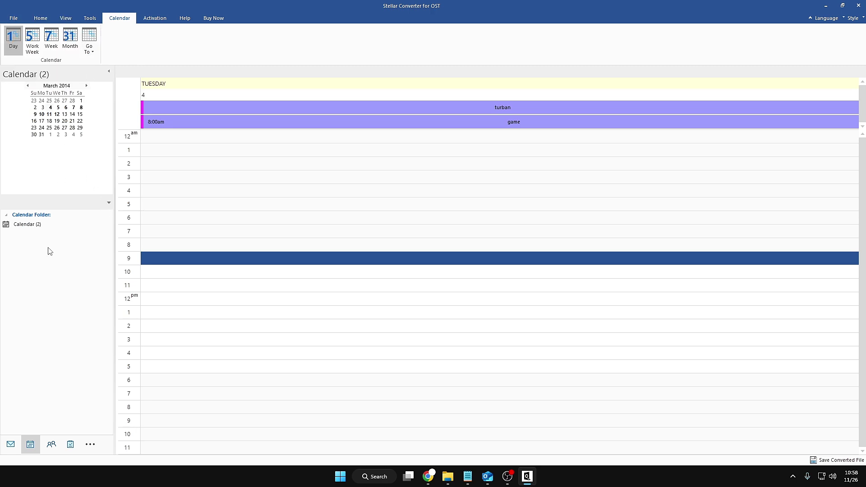
pyautogui.click(10, 445)
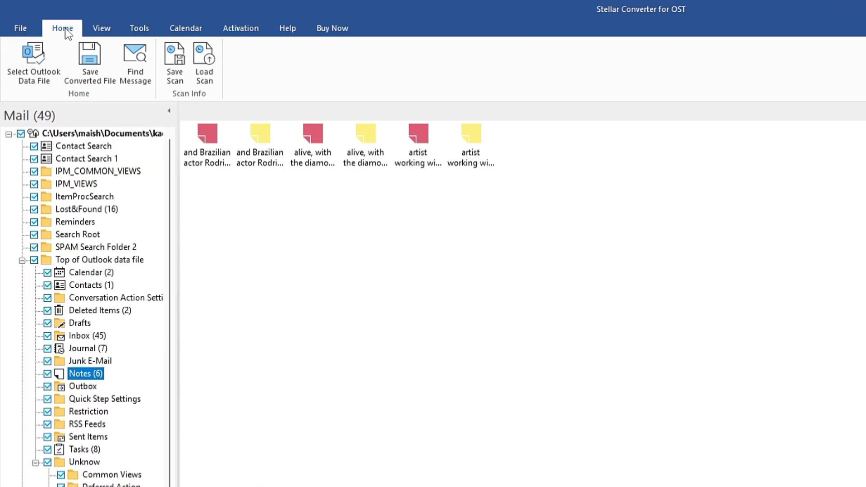
# - Start saving the converted mailbox with PST as the output format
pyautogui.click(91, 70)
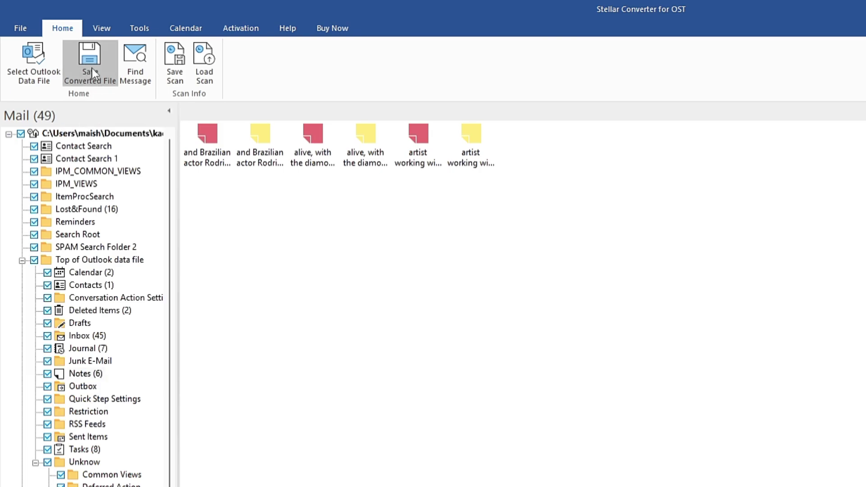
pyautogui.moveTo(595, 313); pyautogui.dragTo(343, 213)
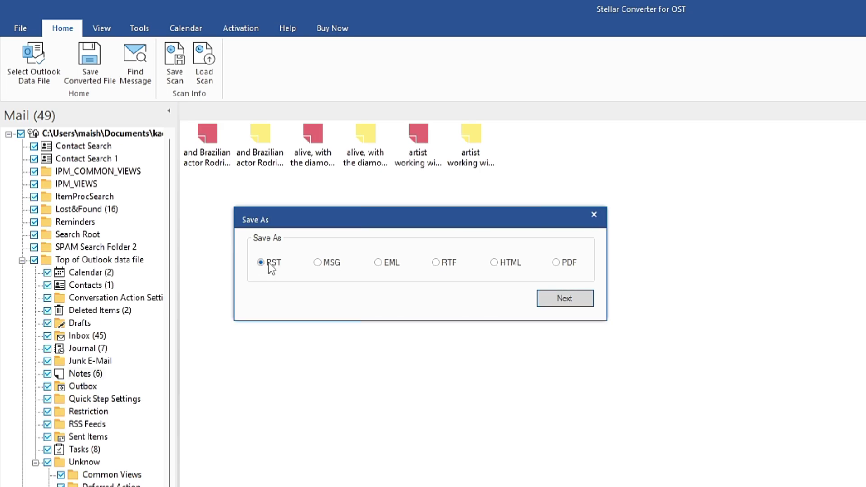
# - Confirm PST, then create a 'Converted PST' folder inside Documents as the destination
pyautogui.click(564, 300)
pyautogui.moveTo(582, 300); pyautogui.dragTo(348, 244)
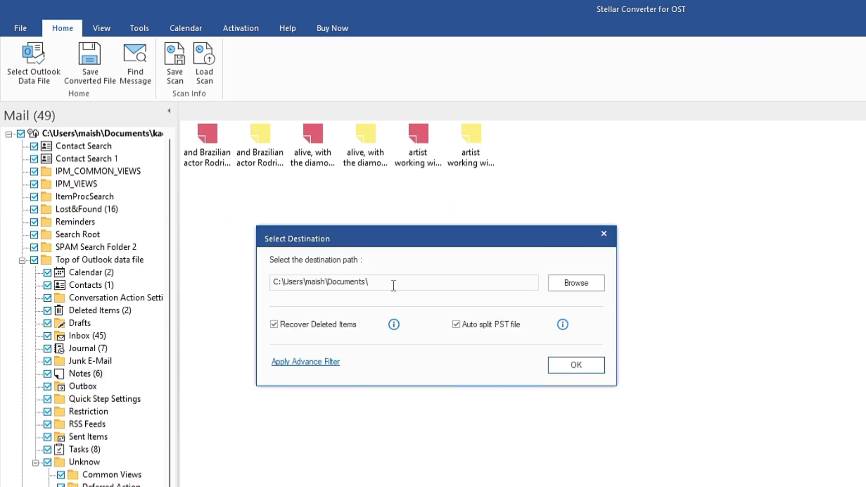
pyautogui.click(566, 286)
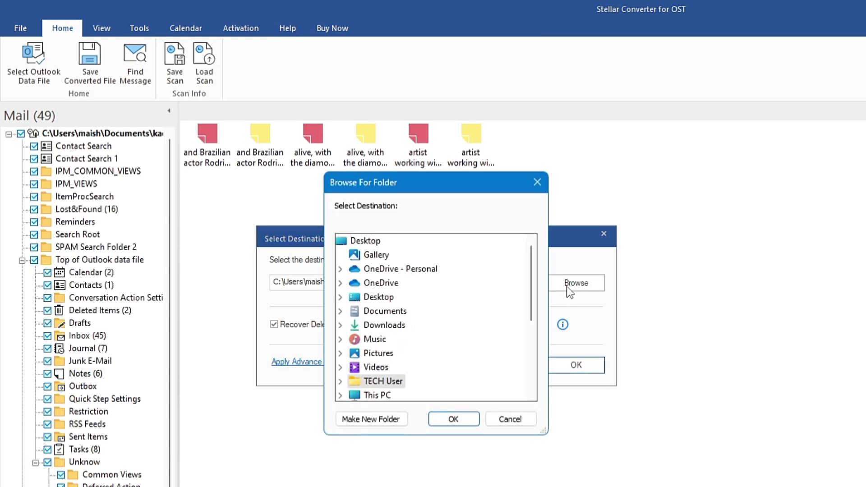
pyautogui.scroll(-2, 478, 321)
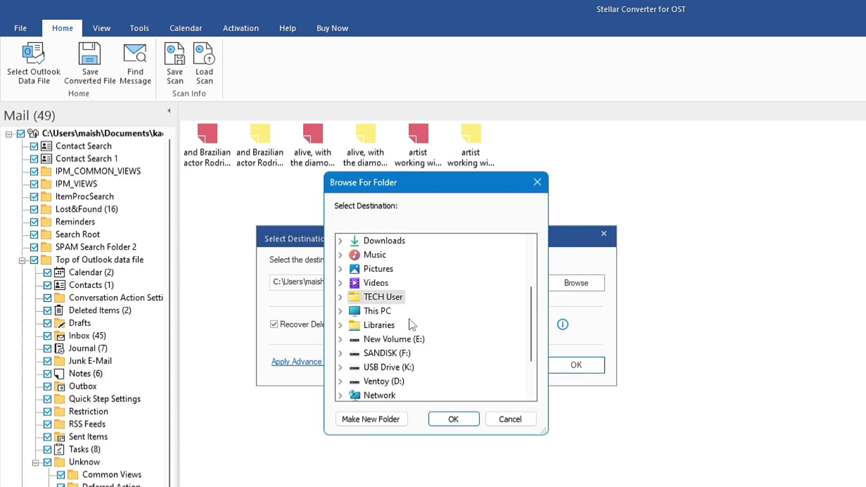
pyautogui.scroll(-1, 410, 319)
pyautogui.scroll(2, 410, 321)
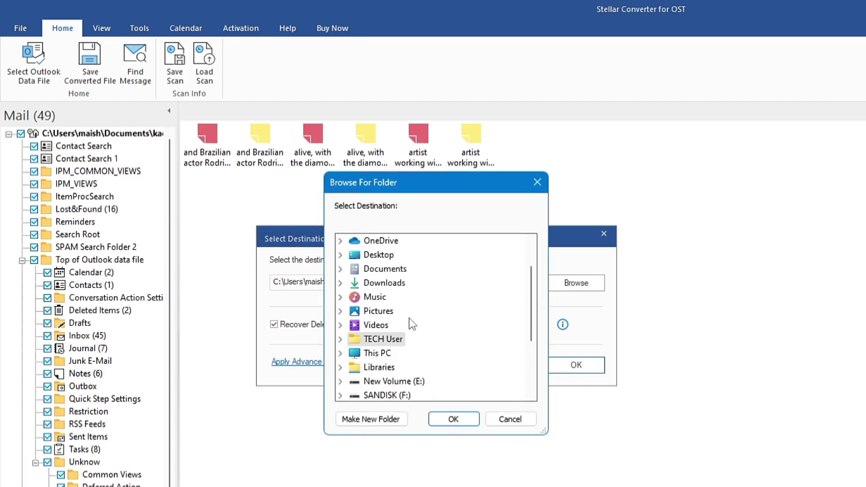
pyautogui.click(389, 271)
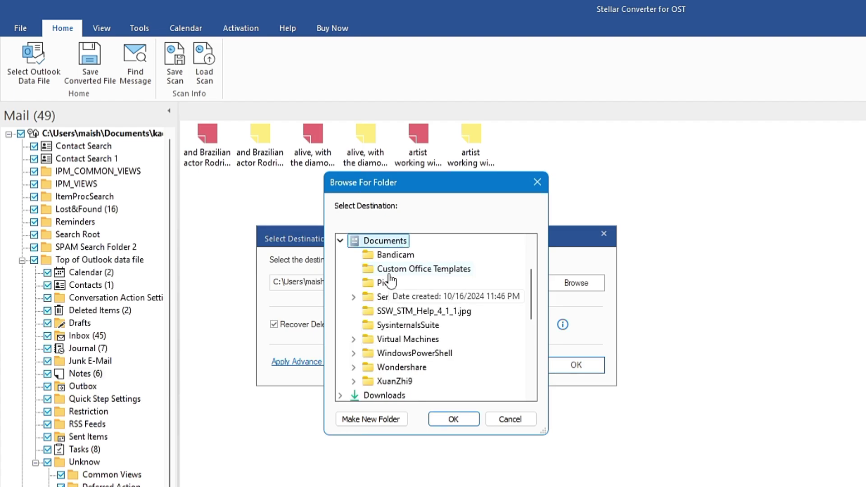
pyautogui.click(369, 424)
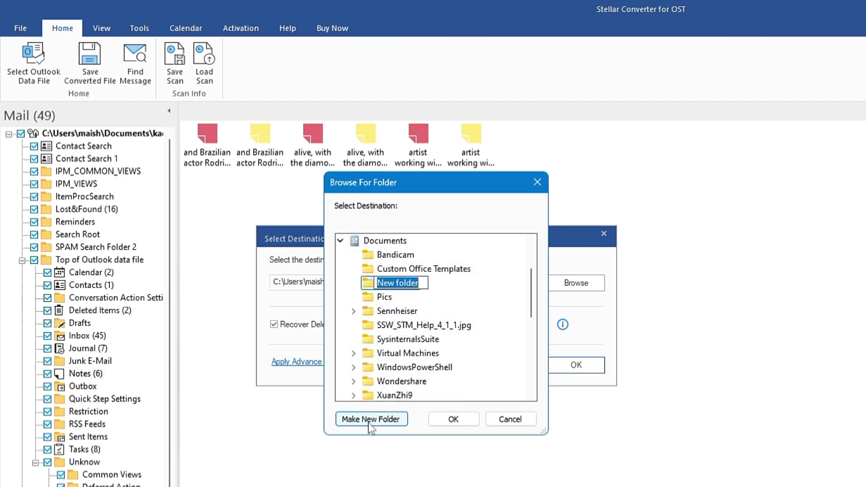
pyautogui.write('Conv')
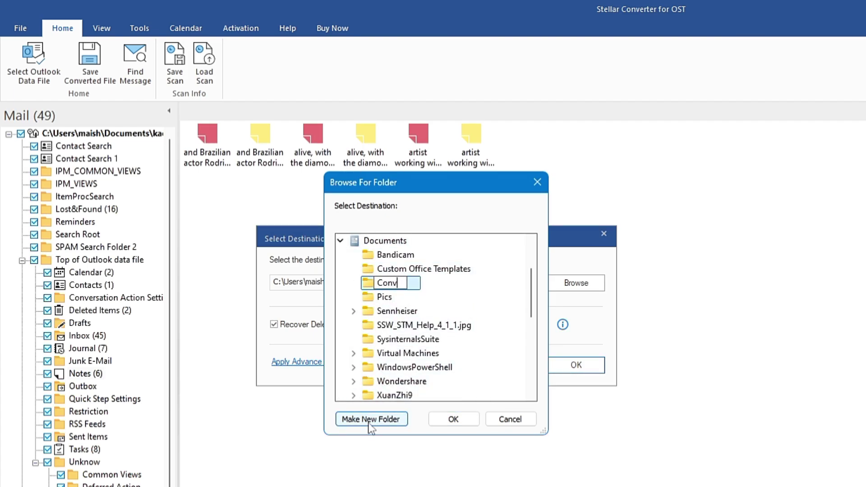
pyautogui.write('erted PST')
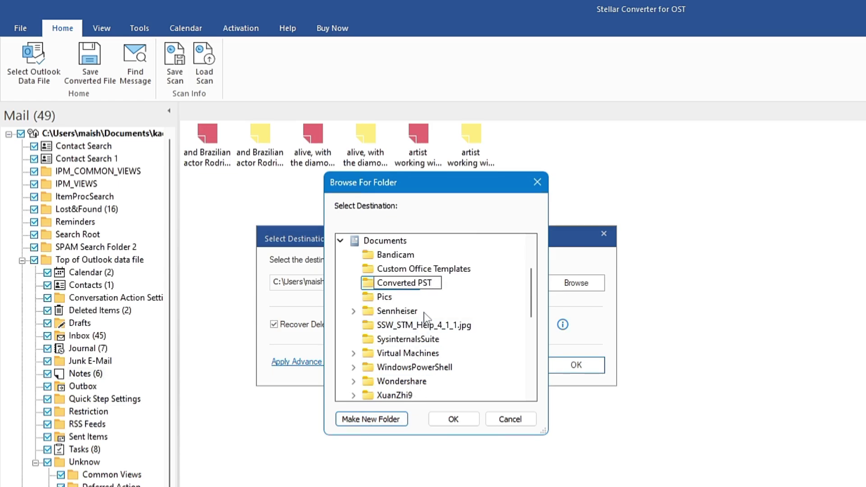
pyautogui.press('Return')
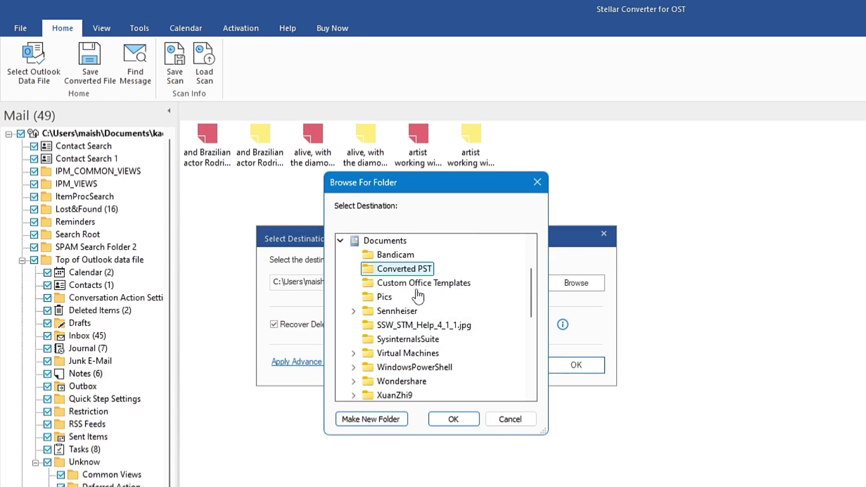
# - Set Documents\Converted PST as the destination, skip the advanced filter, and save the PST
pyautogui.click(460, 422)
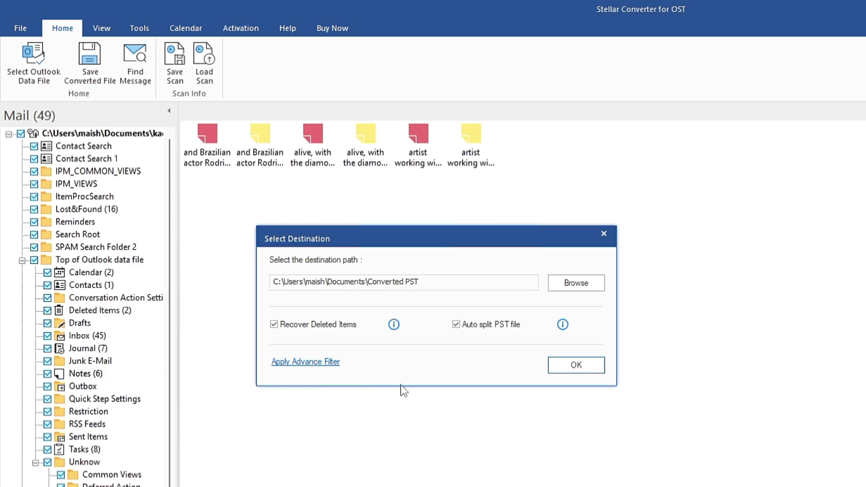
pyautogui.click(320, 363)
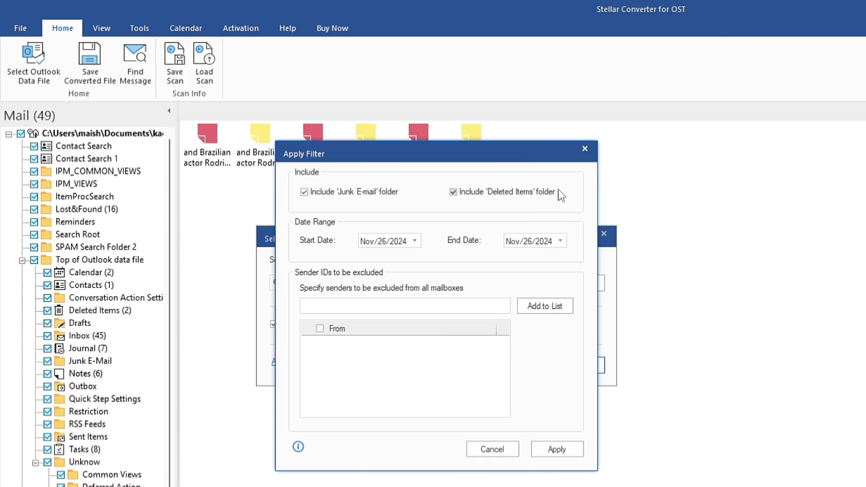
pyautogui.click(584, 150)
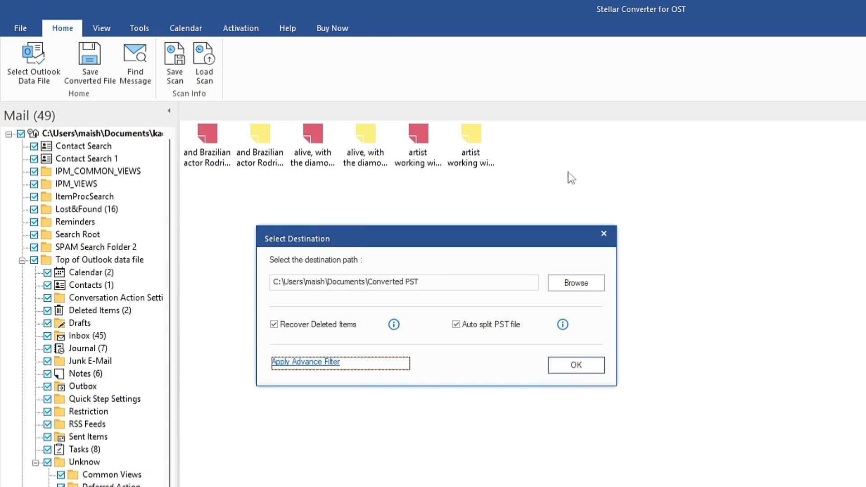
pyautogui.click(568, 366)
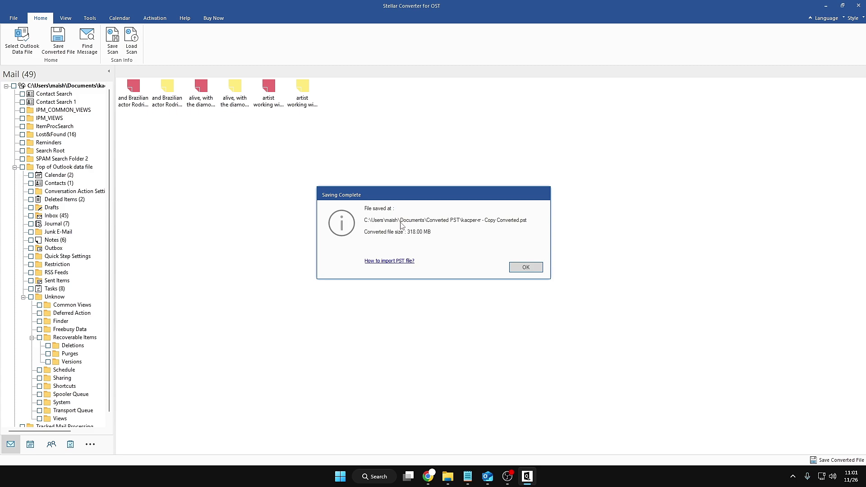
# - Dismiss the Saving Complete message and close Stellar Converter for OST
pyautogui.click(524, 268)
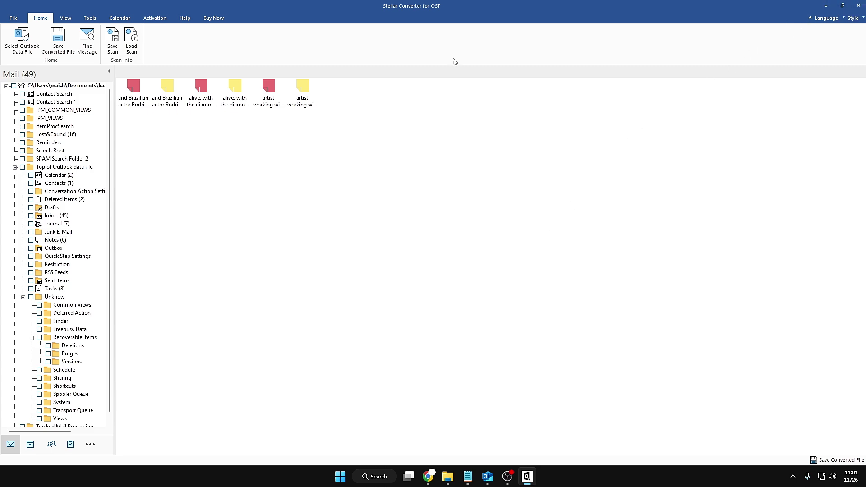
pyautogui.click(858, 5)
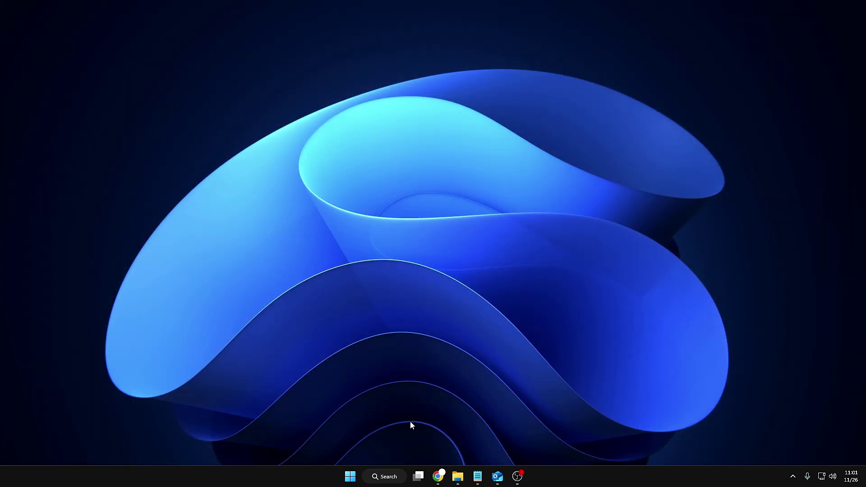
# - In Documents\Converted PST, check the converted 318 MB .pst file's properties
pyautogui.click(462, 476)
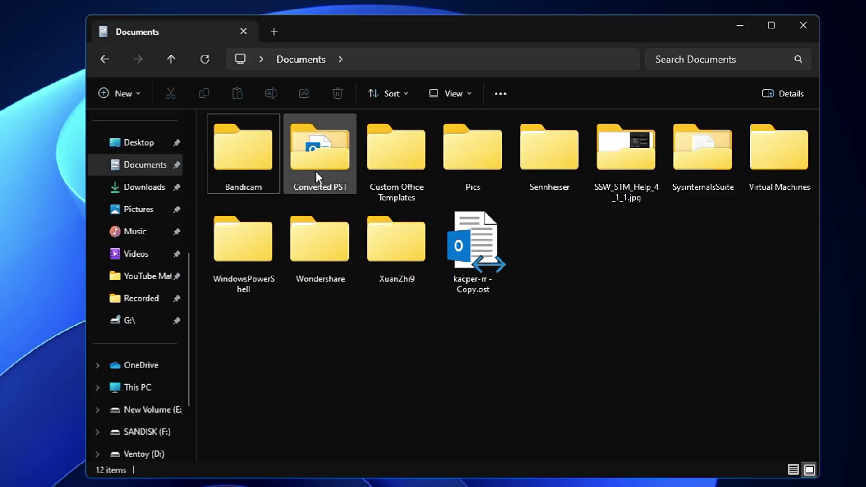
pyautogui.click(469, 181)
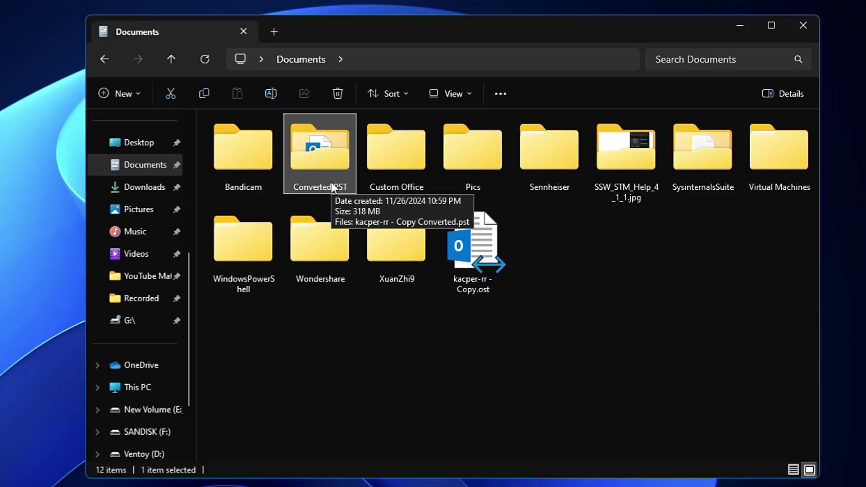
pyautogui.doubleClick(331, 182)
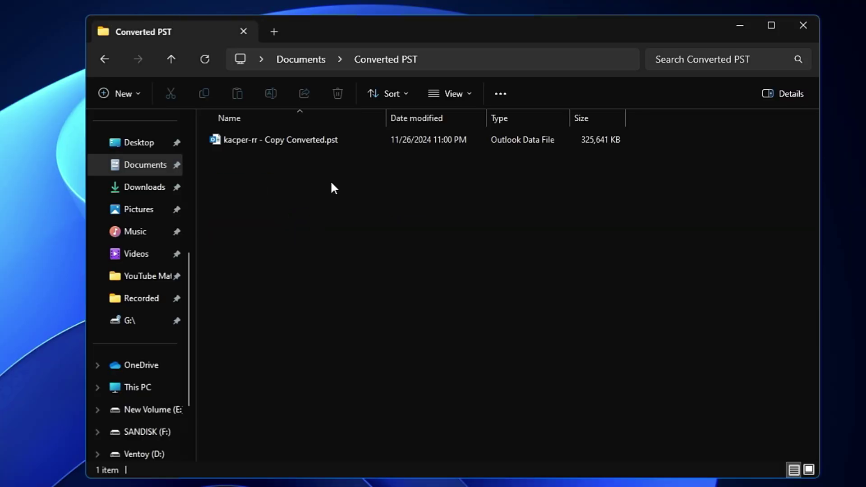
pyautogui.click(326, 141)
pyautogui.rightClick(327, 141)
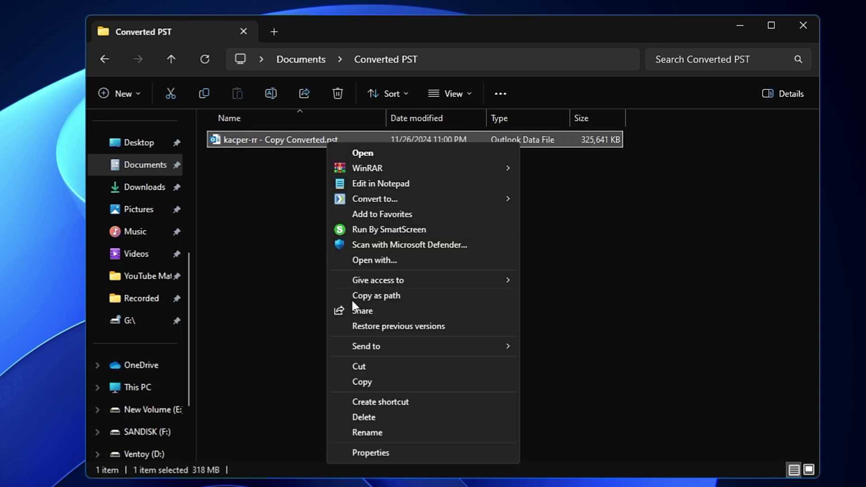
pyautogui.click(377, 452)
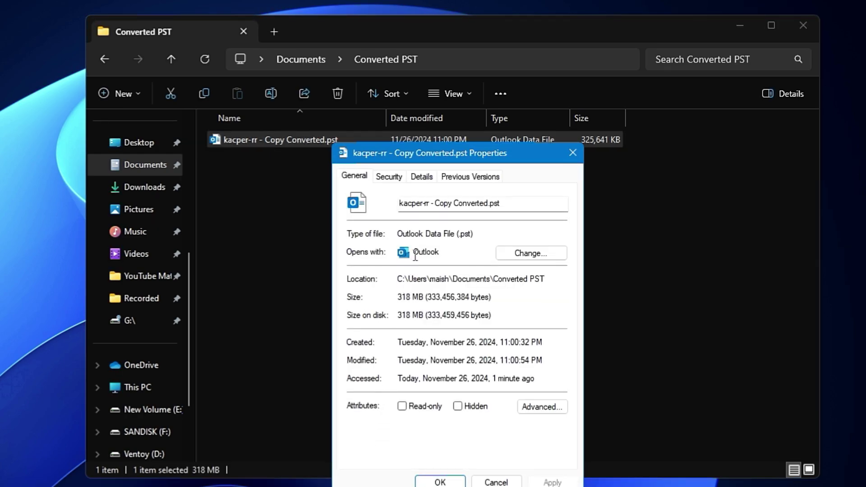
pyautogui.moveTo(457, 233); pyautogui.dragTo(473, 234)
pyautogui.click(503, 234)
pyautogui.click(573, 153)
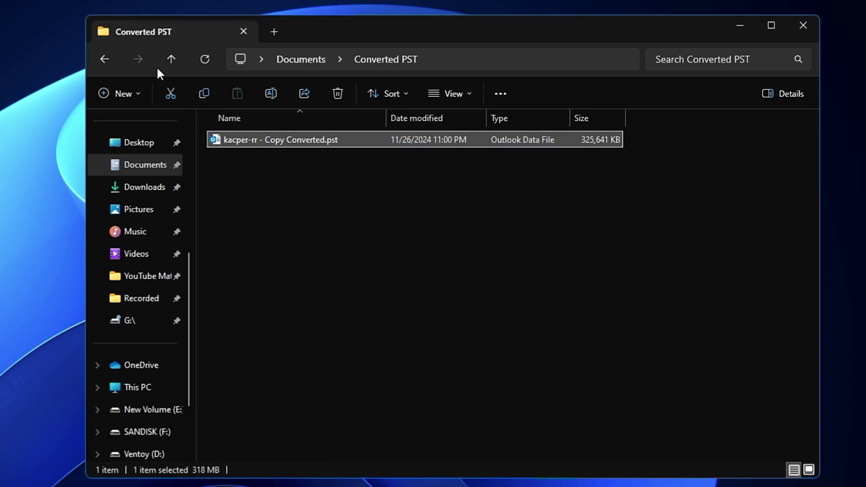
# - Back in Documents, check the properties of the original kacper-rr - Copy.ost file
pyautogui.click(105, 58)
pyautogui.click(477, 293)
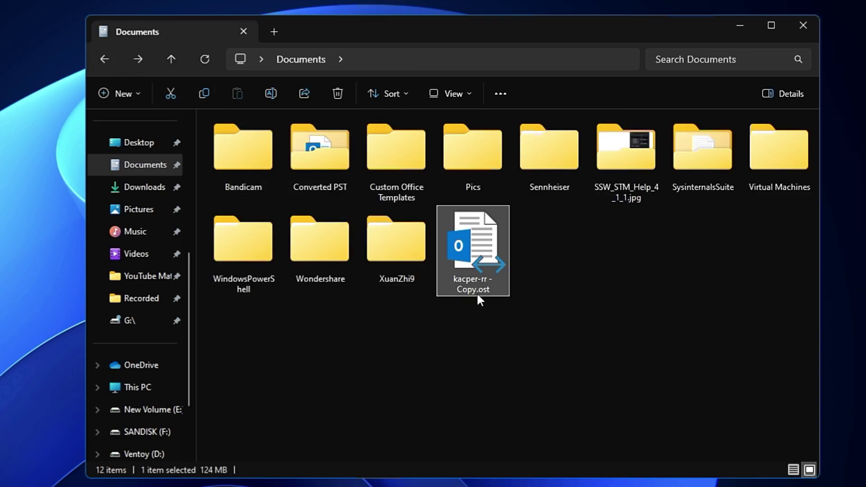
pyautogui.rightClick(485, 295)
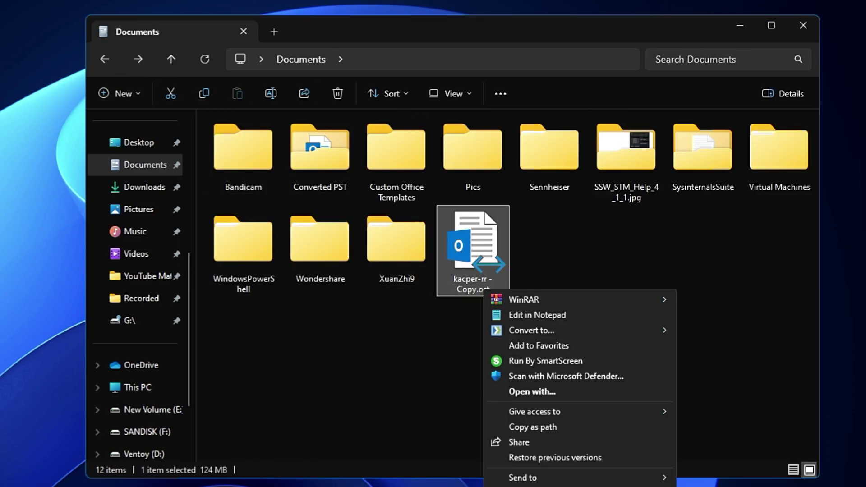
pyautogui.hotkey('alt', 'Return')
pyautogui.moveTo(630, 345); pyautogui.dragTo(618, 343)
pyautogui.click(730, 264)
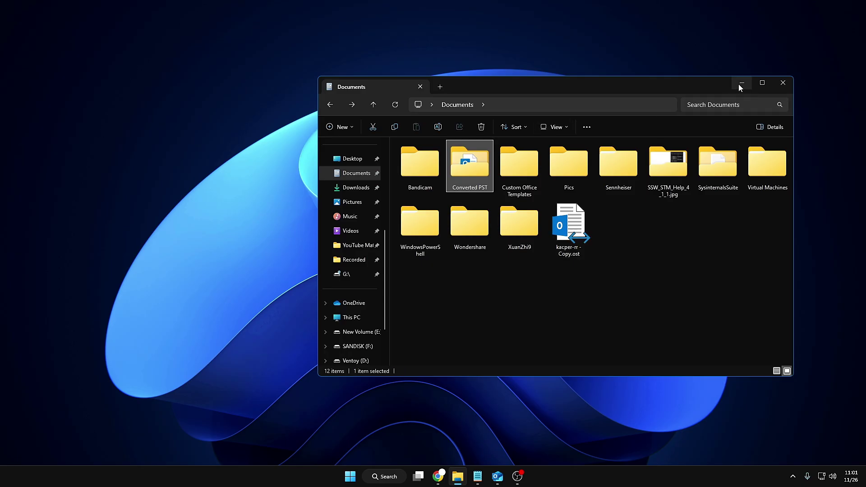
# - Hide File Explorer and launch Outlook (new) by searching 'outlook'
pyautogui.click(709, 127)
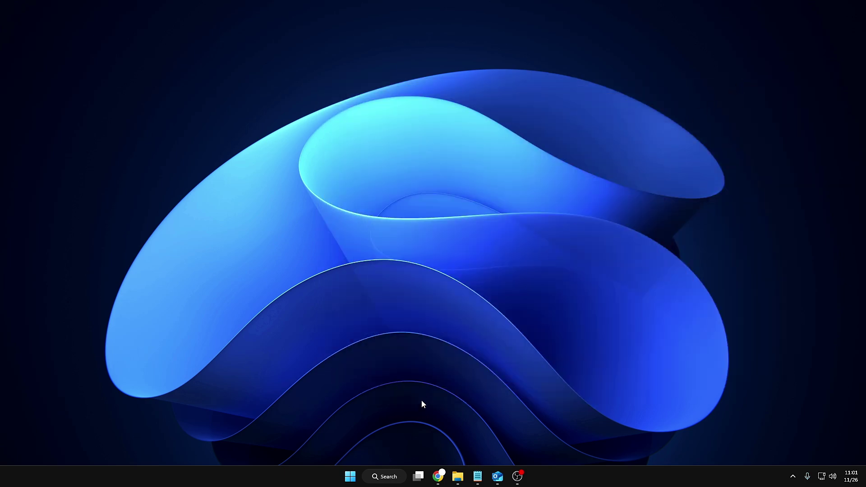
pyautogui.click(392, 475)
pyautogui.write('outlook (new')
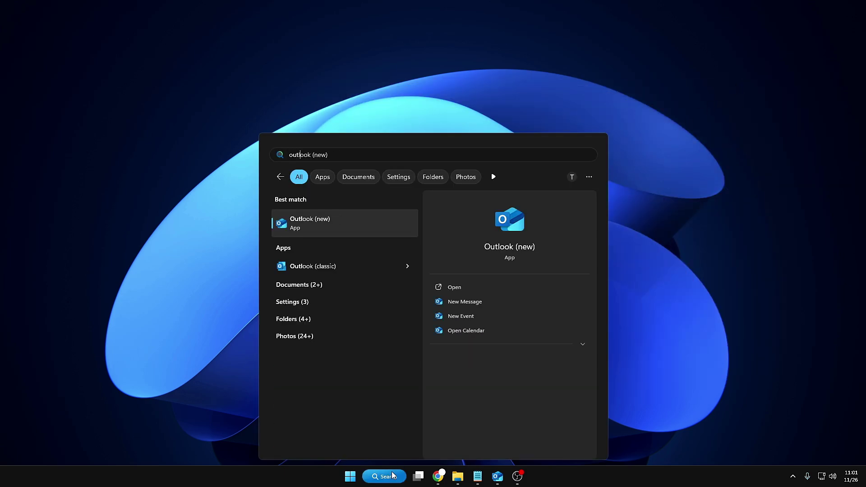
pyautogui.press('Return')
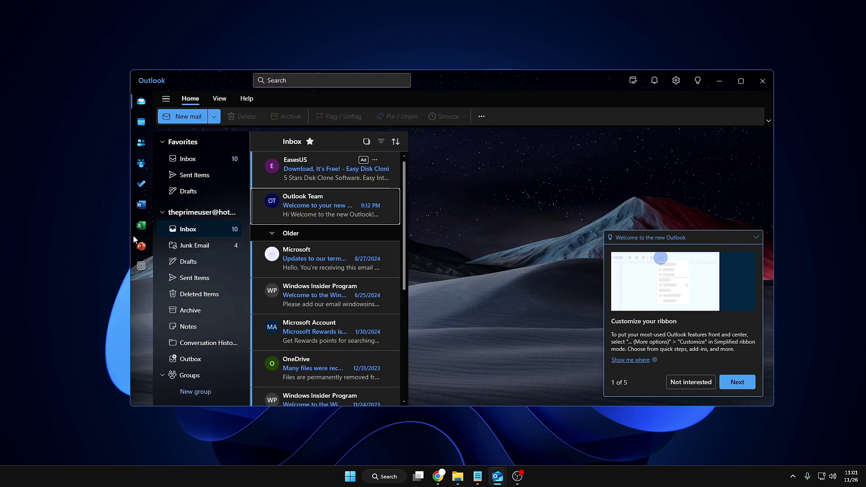
# - Dismiss the welcome tip, toggle the folder pane, and switch to classic Outlook
pyautogui.click(142, 107)
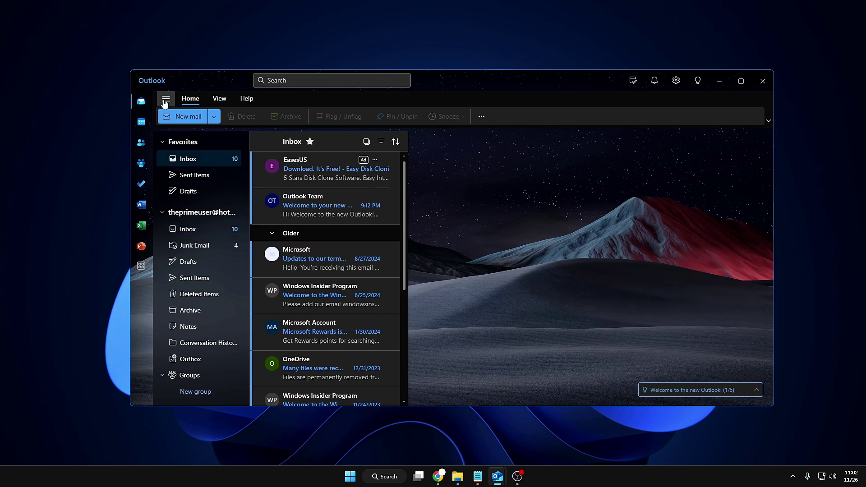
pyautogui.click(166, 99)
pyautogui.click(166, 100)
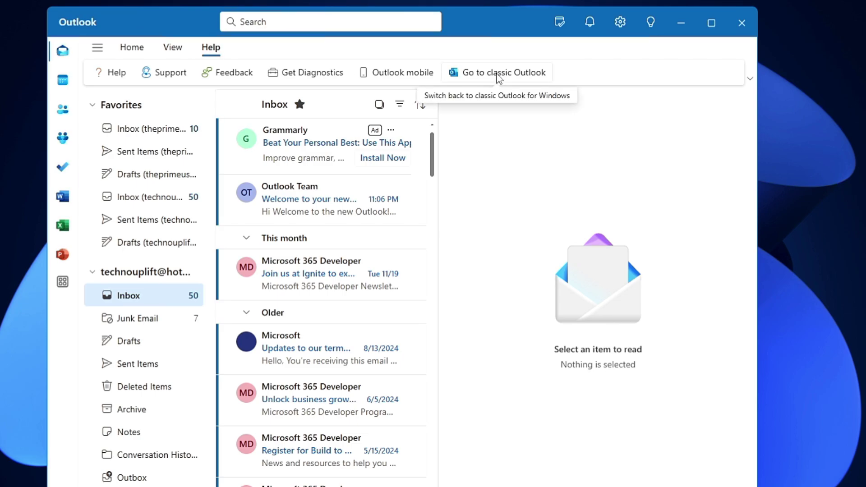
pyautogui.click(498, 78)
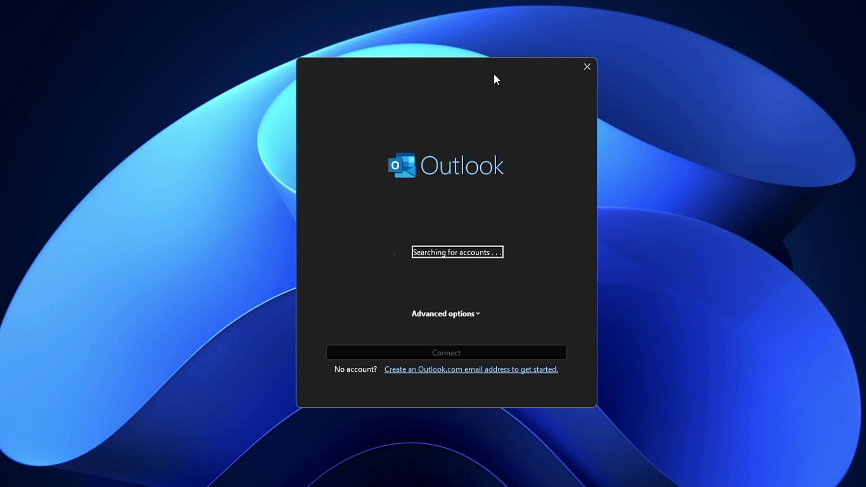
# - Complete the email address with '.com', connect the account, then launch Outlook (classic) from search
pyautogui.write('.com')
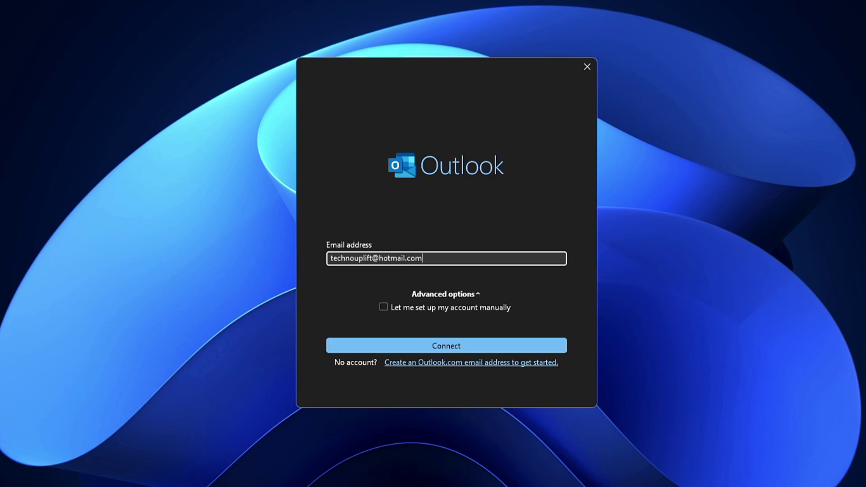
pyautogui.click(455, 346)
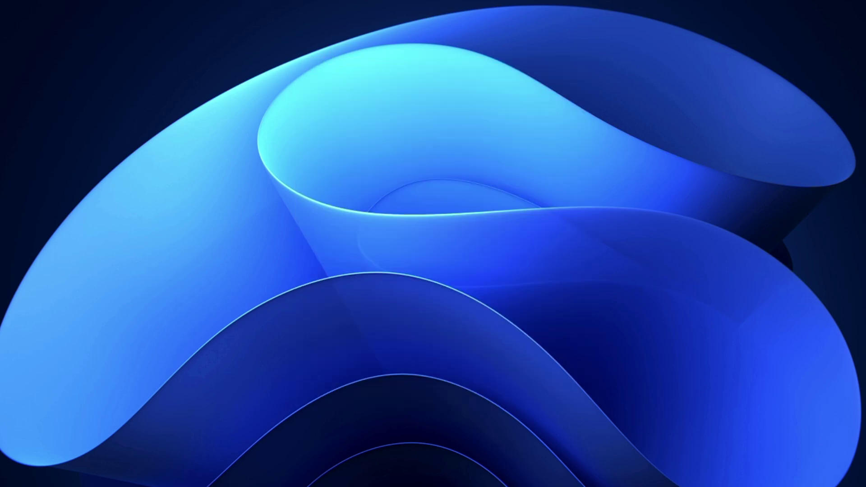
pyautogui.press('super+s')
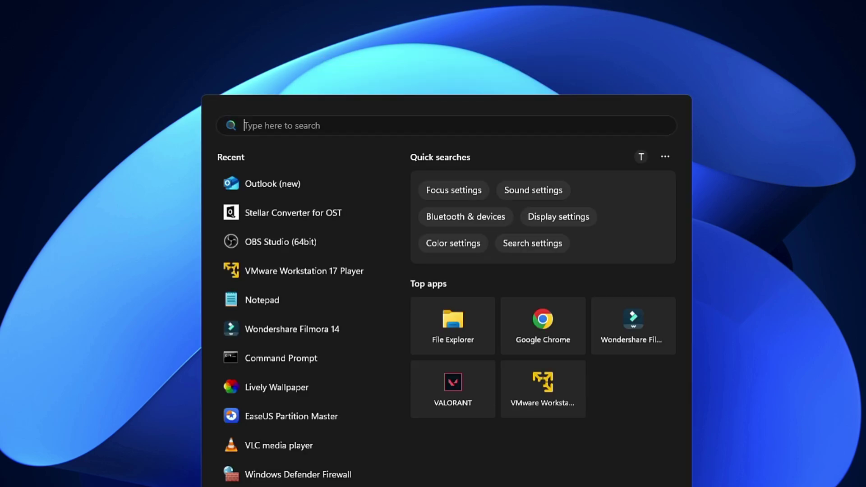
pyautogui.write('outlook (new')
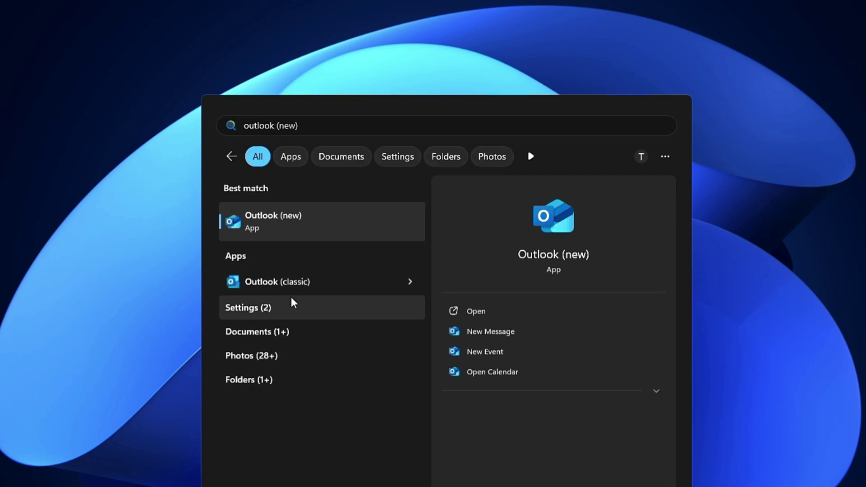
pyautogui.click(336, 284)
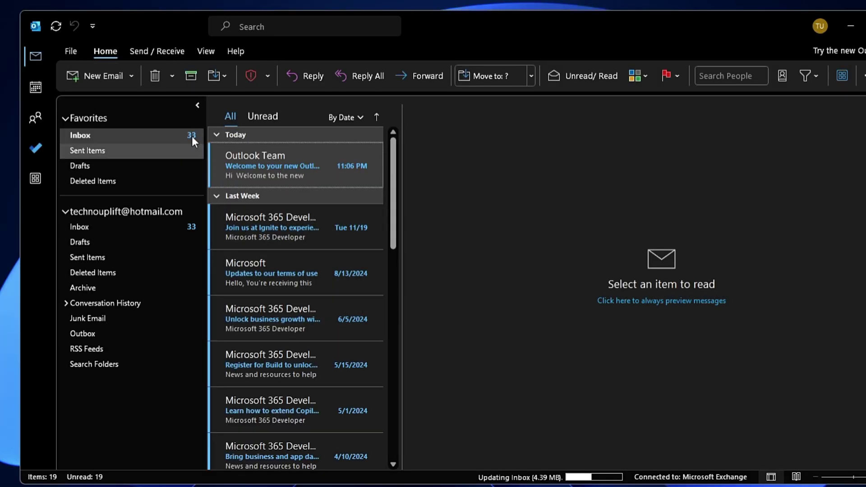
# - Open the converted .pst from Documents\Converted PST as an Outlook data file
pyautogui.click(72, 51)
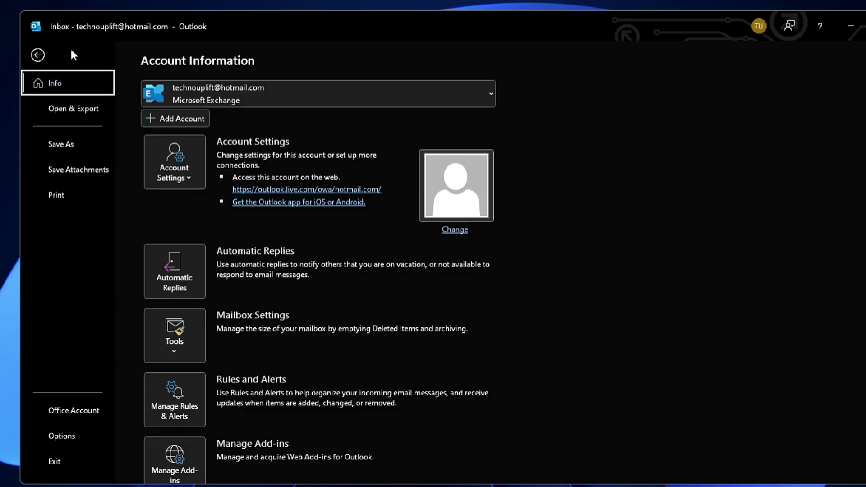
pyautogui.click(74, 109)
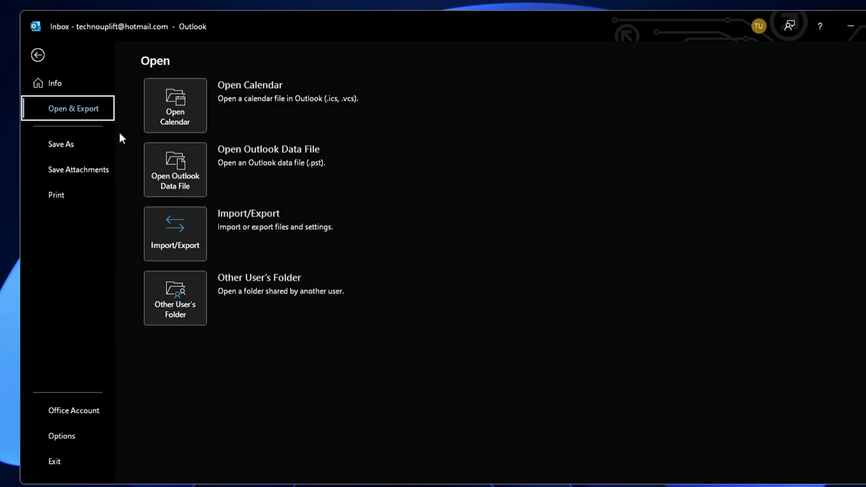
pyautogui.click(174, 181)
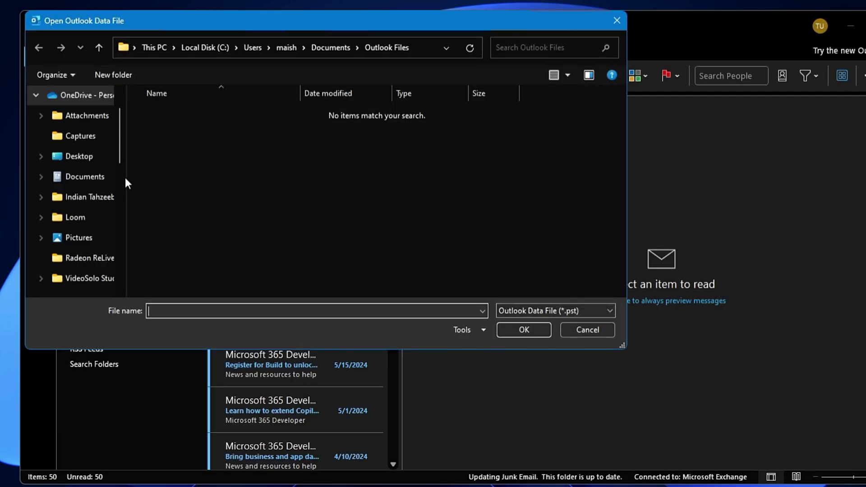
pyautogui.click(96, 180)
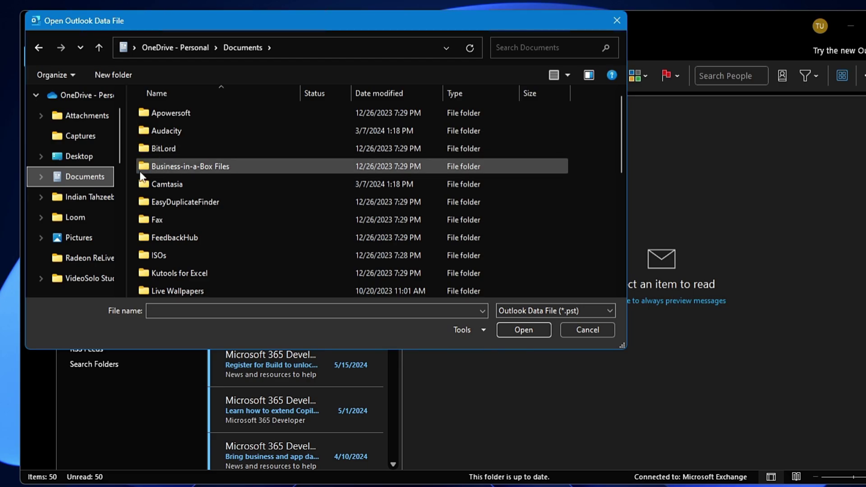
pyautogui.scroll(-2, 107, 193)
pyautogui.click(111, 218)
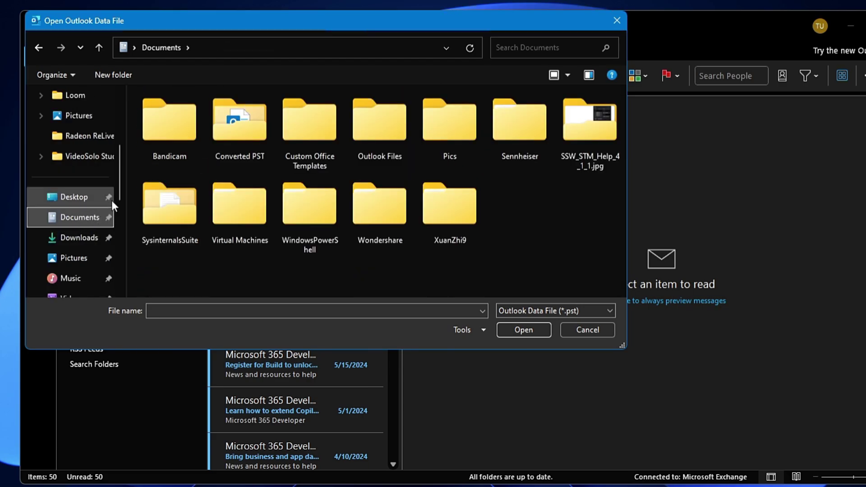
pyautogui.click(231, 139)
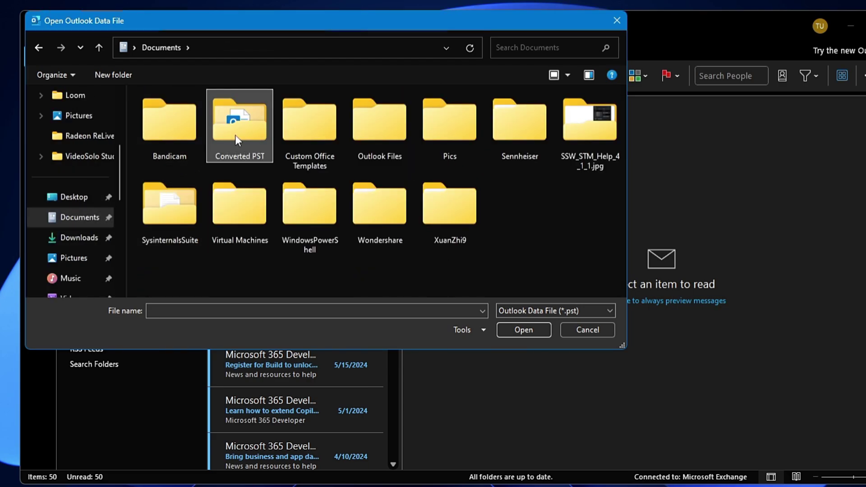
pyautogui.doubleClick(238, 136)
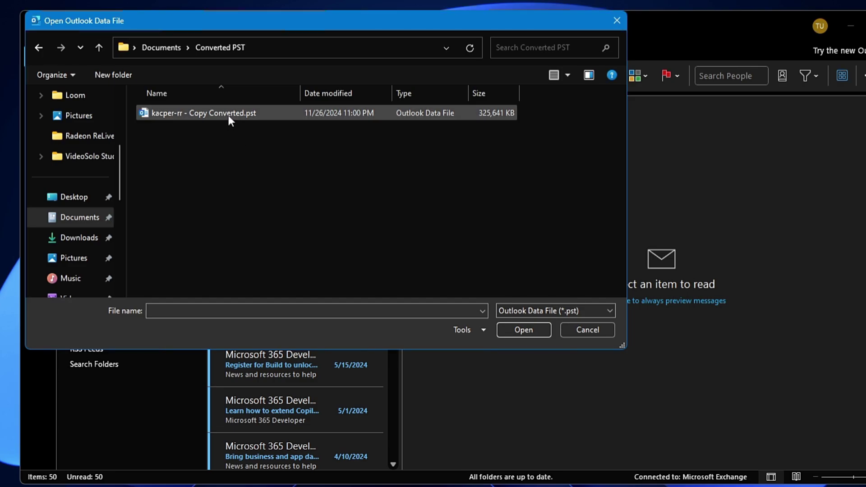
pyautogui.click(228, 115)
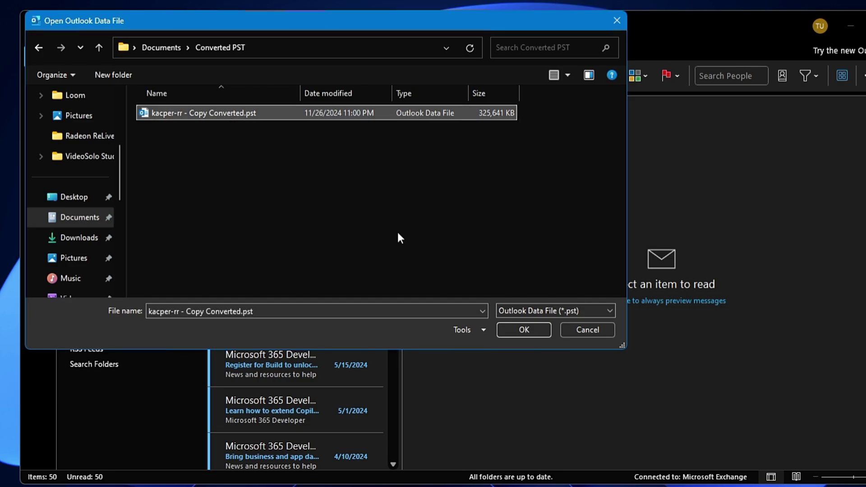
pyautogui.click(521, 331)
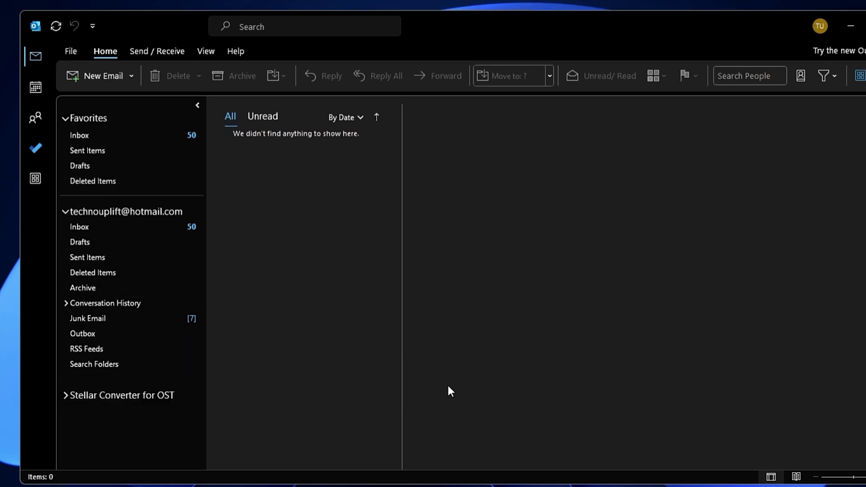
# - Expand Stellar Converter for OST and browse Outbox, Lost&Found, Deleted Items and ItemProcSearch
pyautogui.click(67, 394)
pyautogui.click(94, 398)
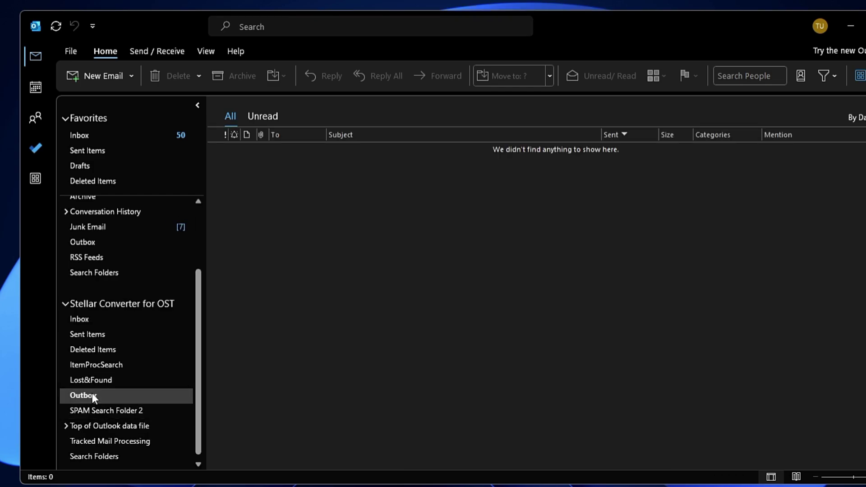
pyautogui.click(102, 380)
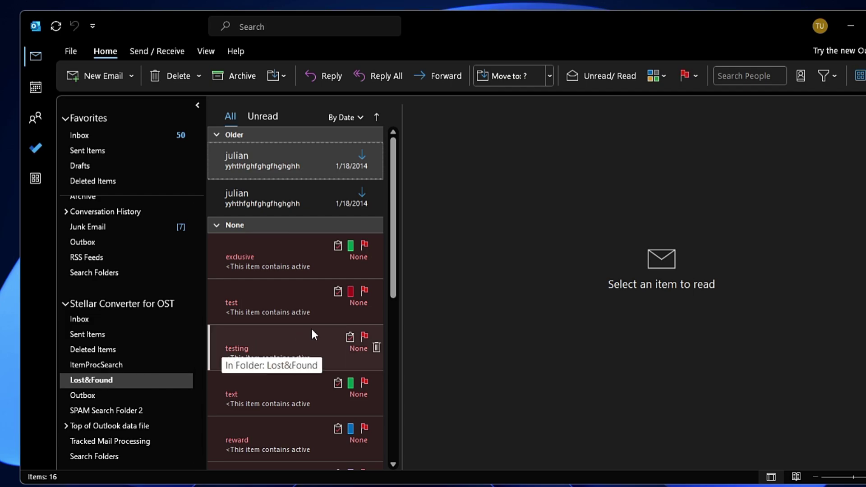
pyautogui.scroll(-4, 312, 331)
pyautogui.scroll(-5, 294, 332)
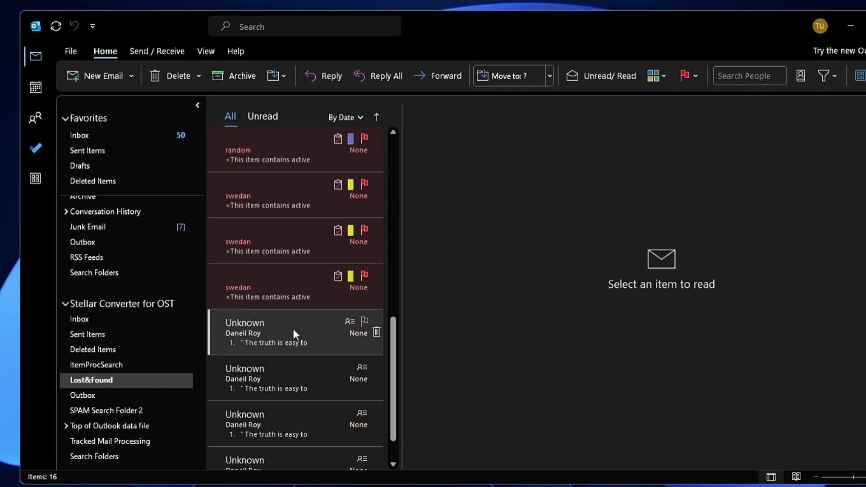
pyautogui.scroll(-1, 101, 353)
pyautogui.click(109, 341)
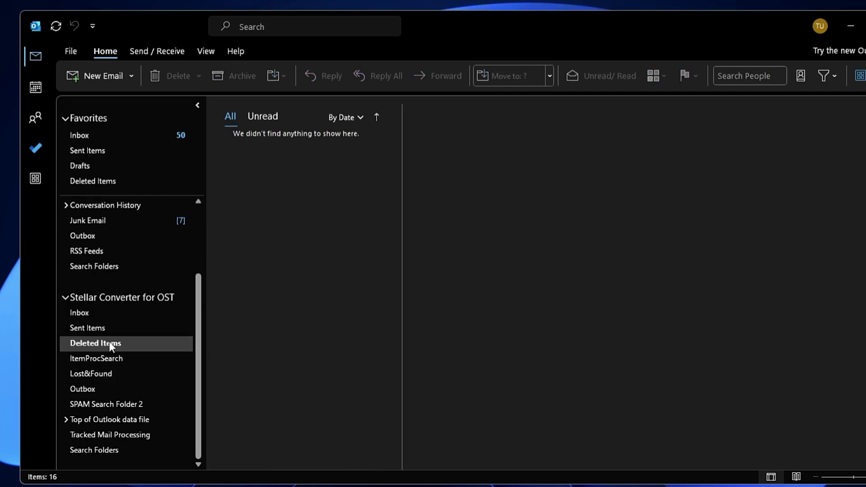
pyautogui.click(96, 358)
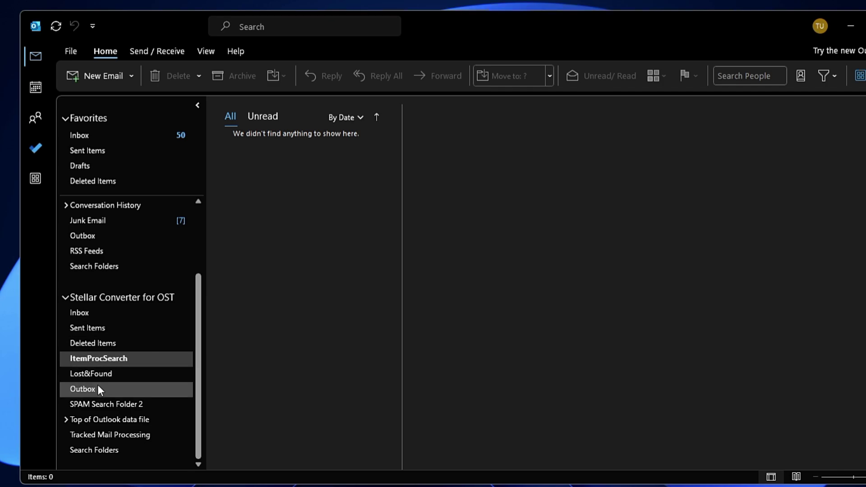
# - Browse Tracked Mail Processing and Top of Outlook data file, then return to ItemProcSearch
pyautogui.rightClick(94, 451)
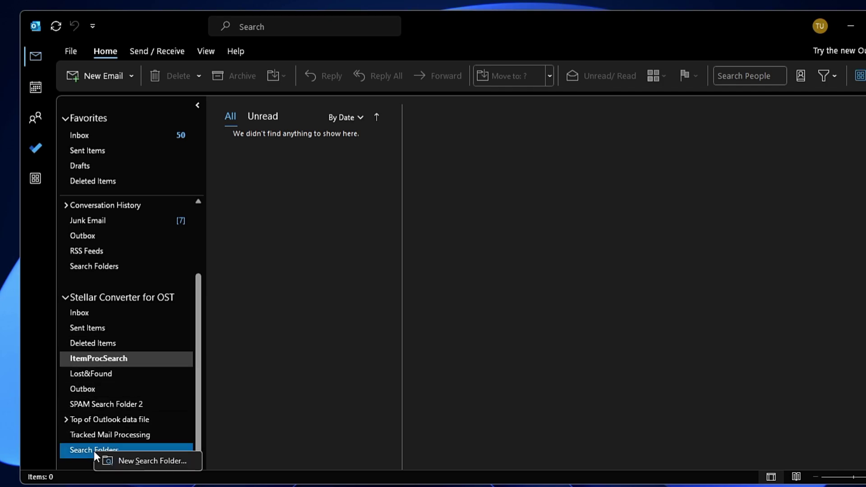
pyautogui.click(99, 439)
pyautogui.click(100, 438)
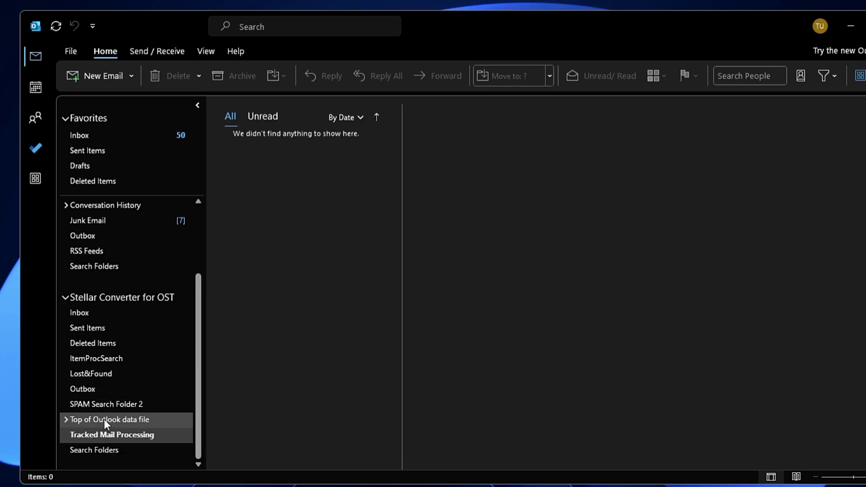
pyautogui.click(104, 419)
pyautogui.scroll(2, 159, 335)
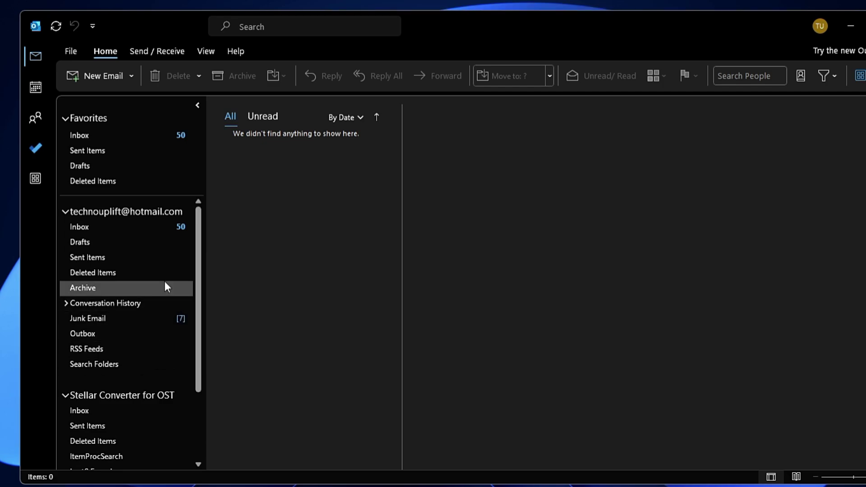
pyautogui.scroll(-2, 164, 284)
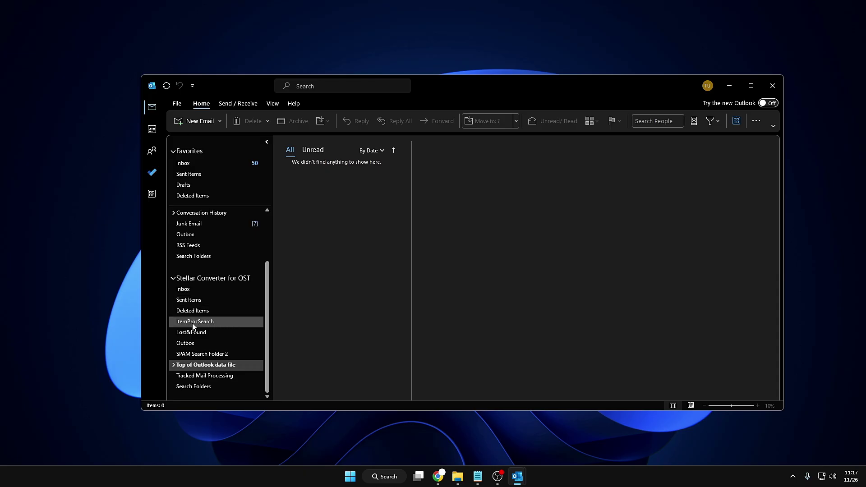
pyautogui.click(93, 361)
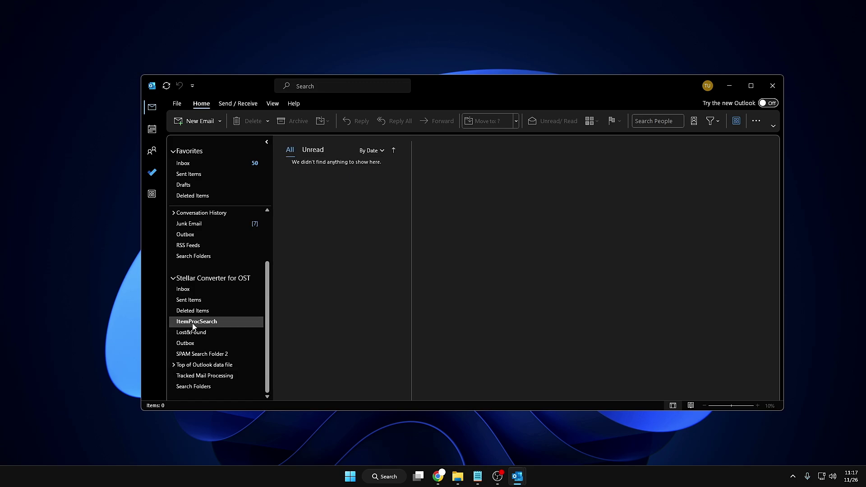
# - Close classic Outlook and relaunch Outlook (new) by searching 'out'
pyautogui.click(771, 86)
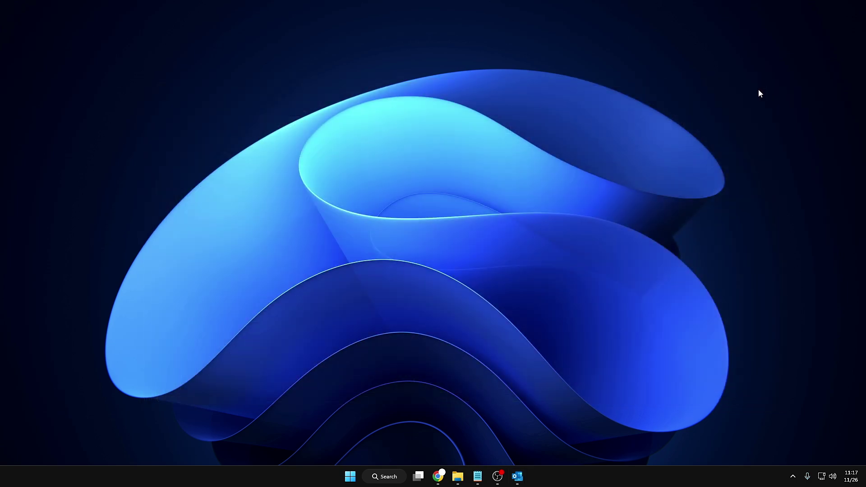
pyautogui.click(386, 476)
pyautogui.write('outlook')
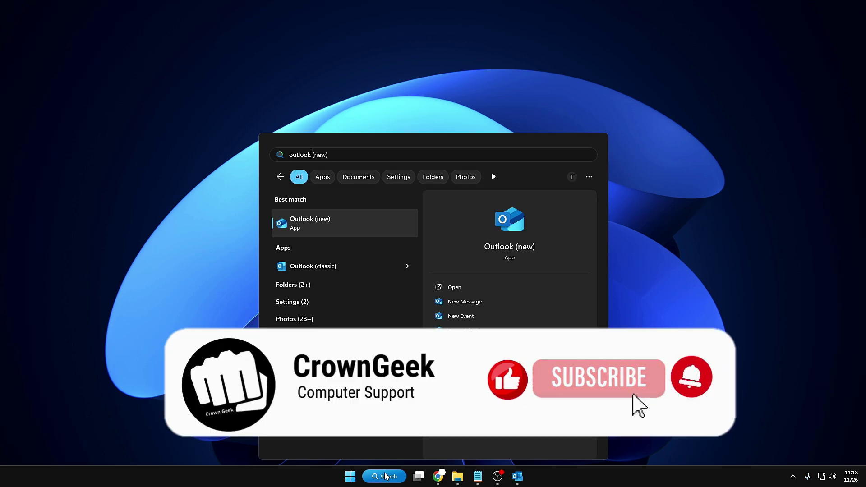
pyautogui.press('Return')
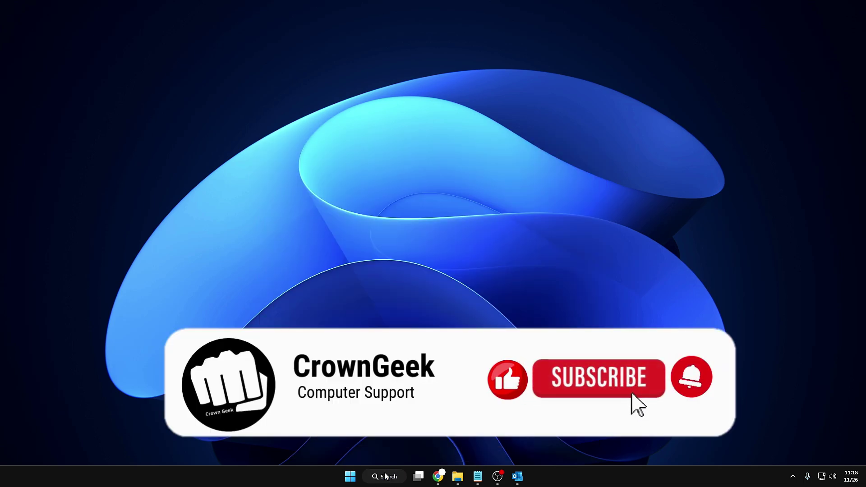